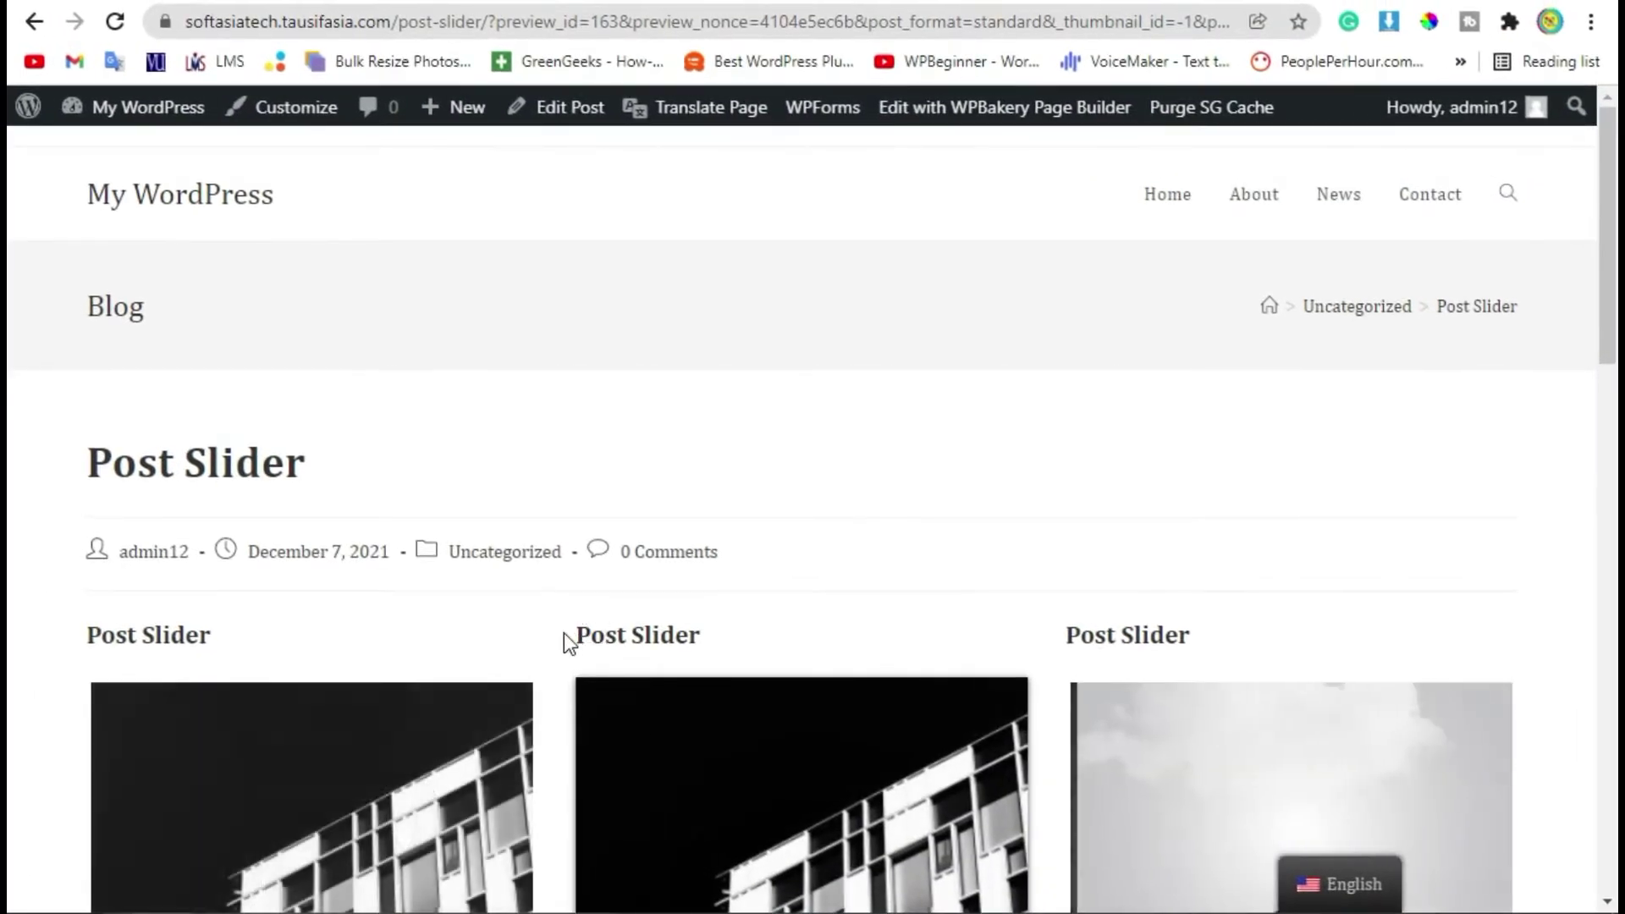
Scroll the Post Slider preview down to the Twitter Follow button below the slider excerpts.
{"action": "scroll", "coordinate": [566, 643], "scroll_direction": "down", "scroll_amount": 10}
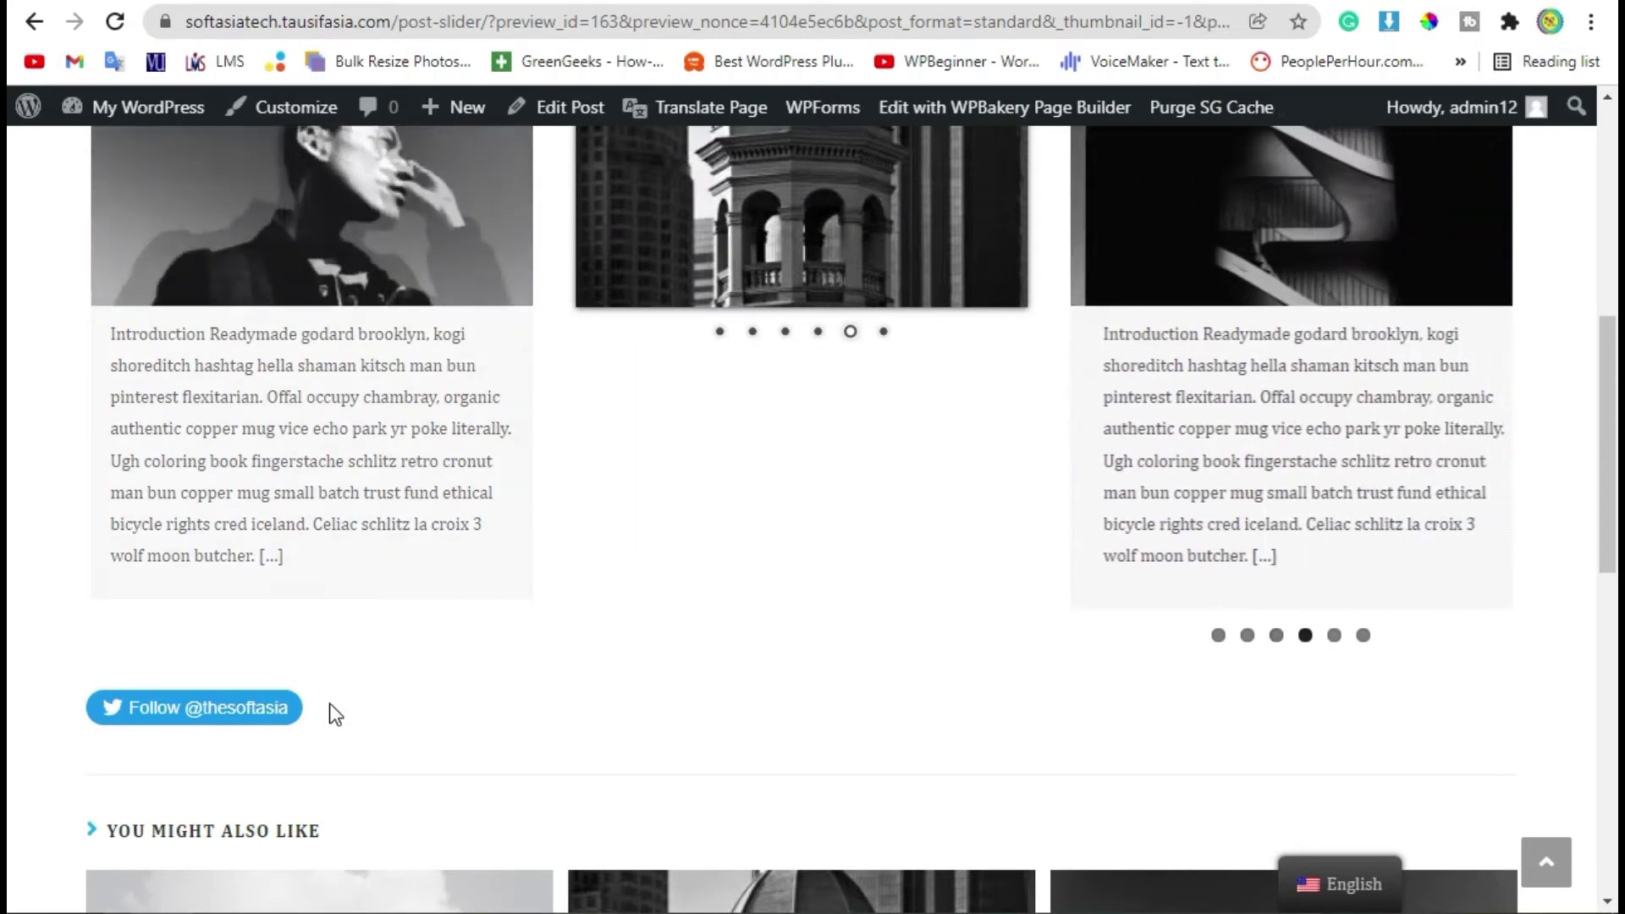
{"action": "left_click", "coordinate": [242, 709]}
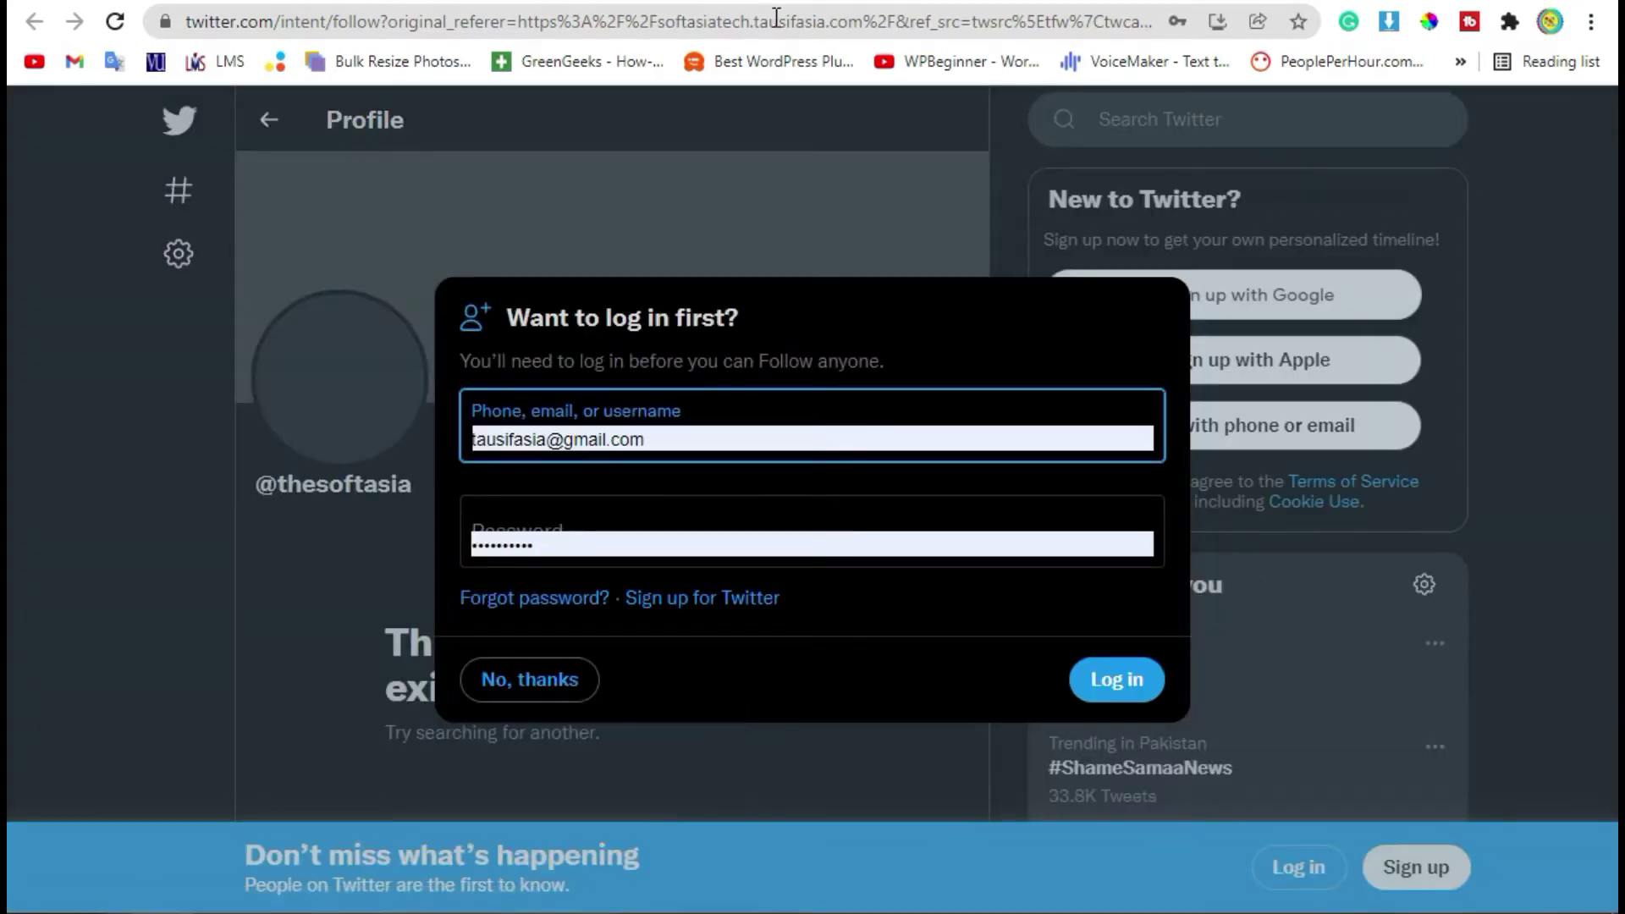
{"action": "key", "text": "ctrl+w"}
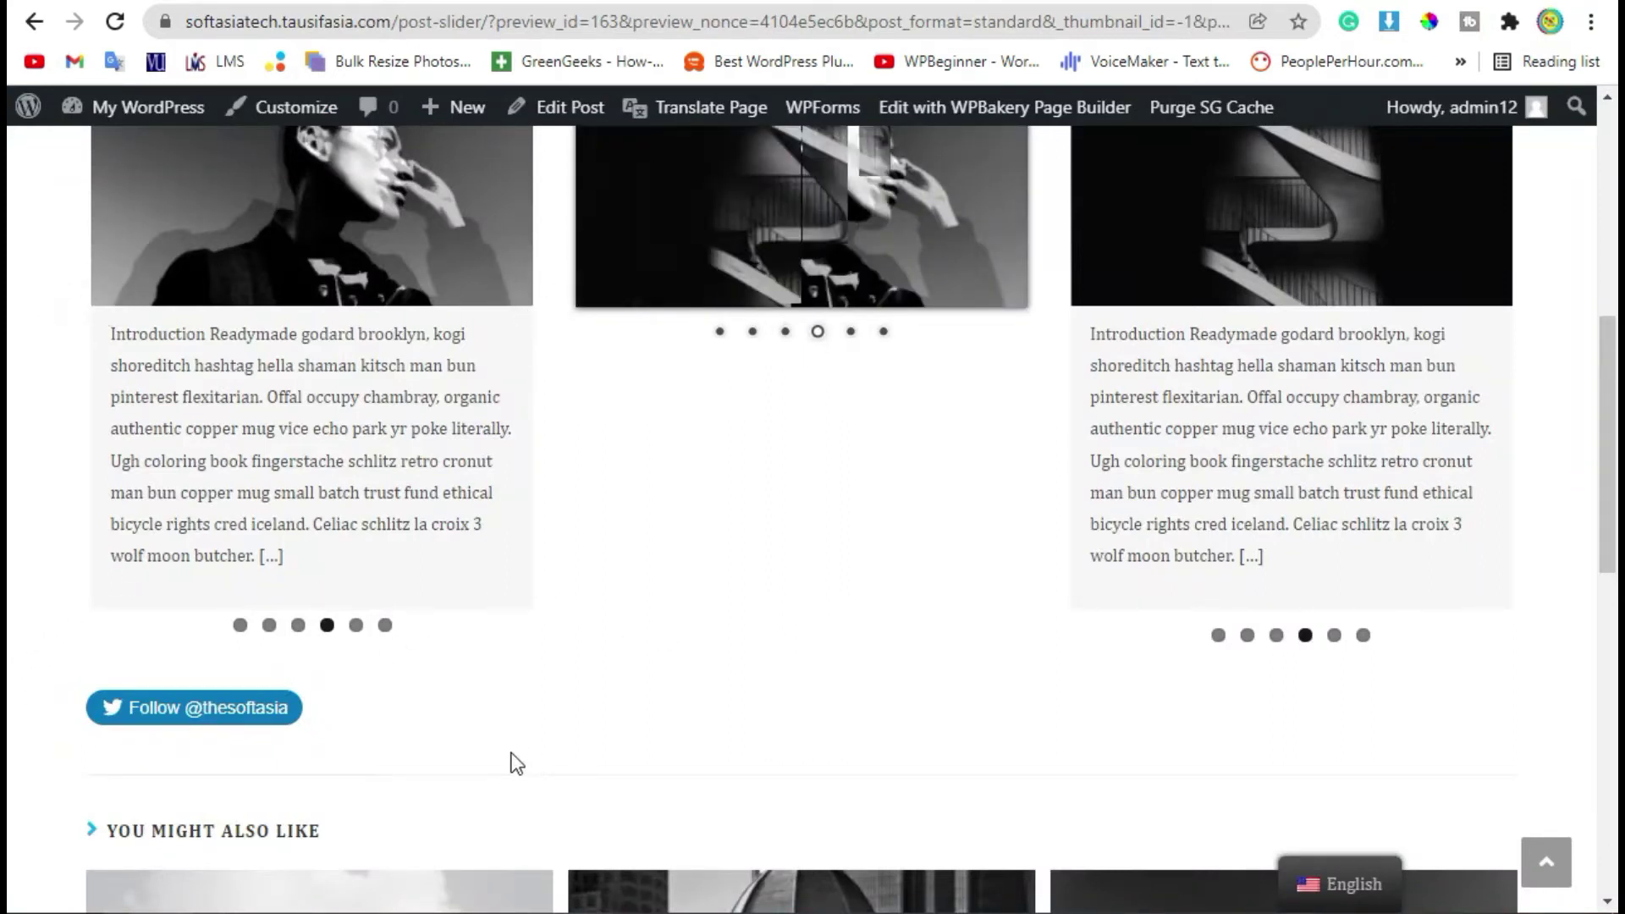
Leave the Post Slider preview for the admin Dashboard through the My WordPress menu.
{"action": "scroll", "coordinate": [597, 715], "scroll_direction": "up", "scroll_amount": 8}
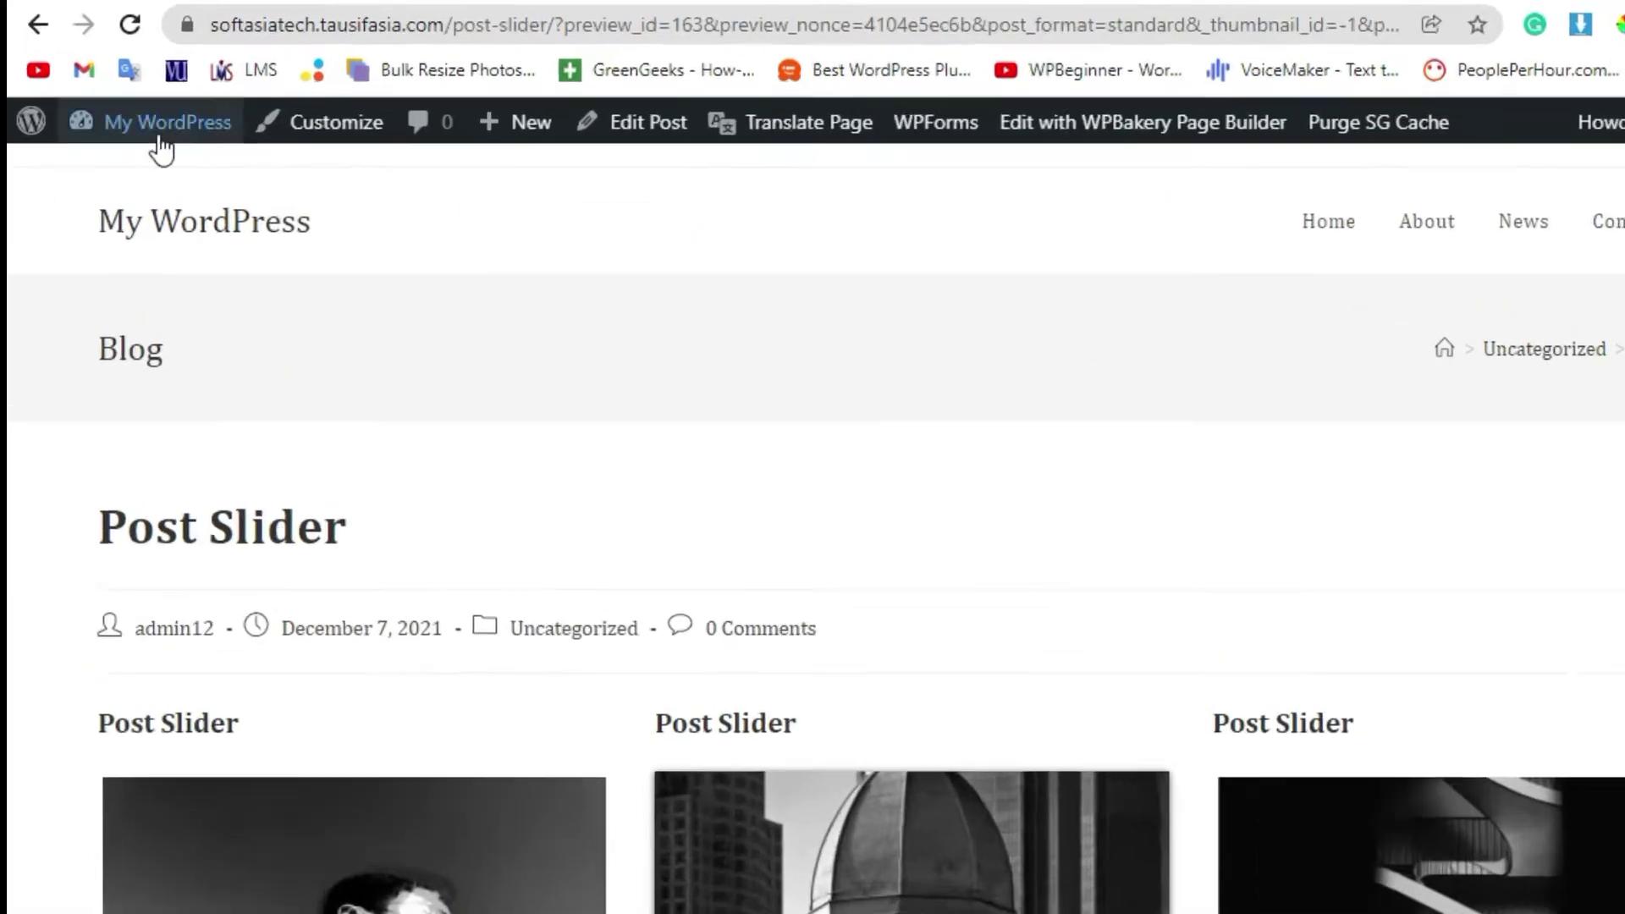
{"action": "mouse_move", "coordinate": [140, 110]}
{"action": "left_click", "coordinate": [301, 298]}
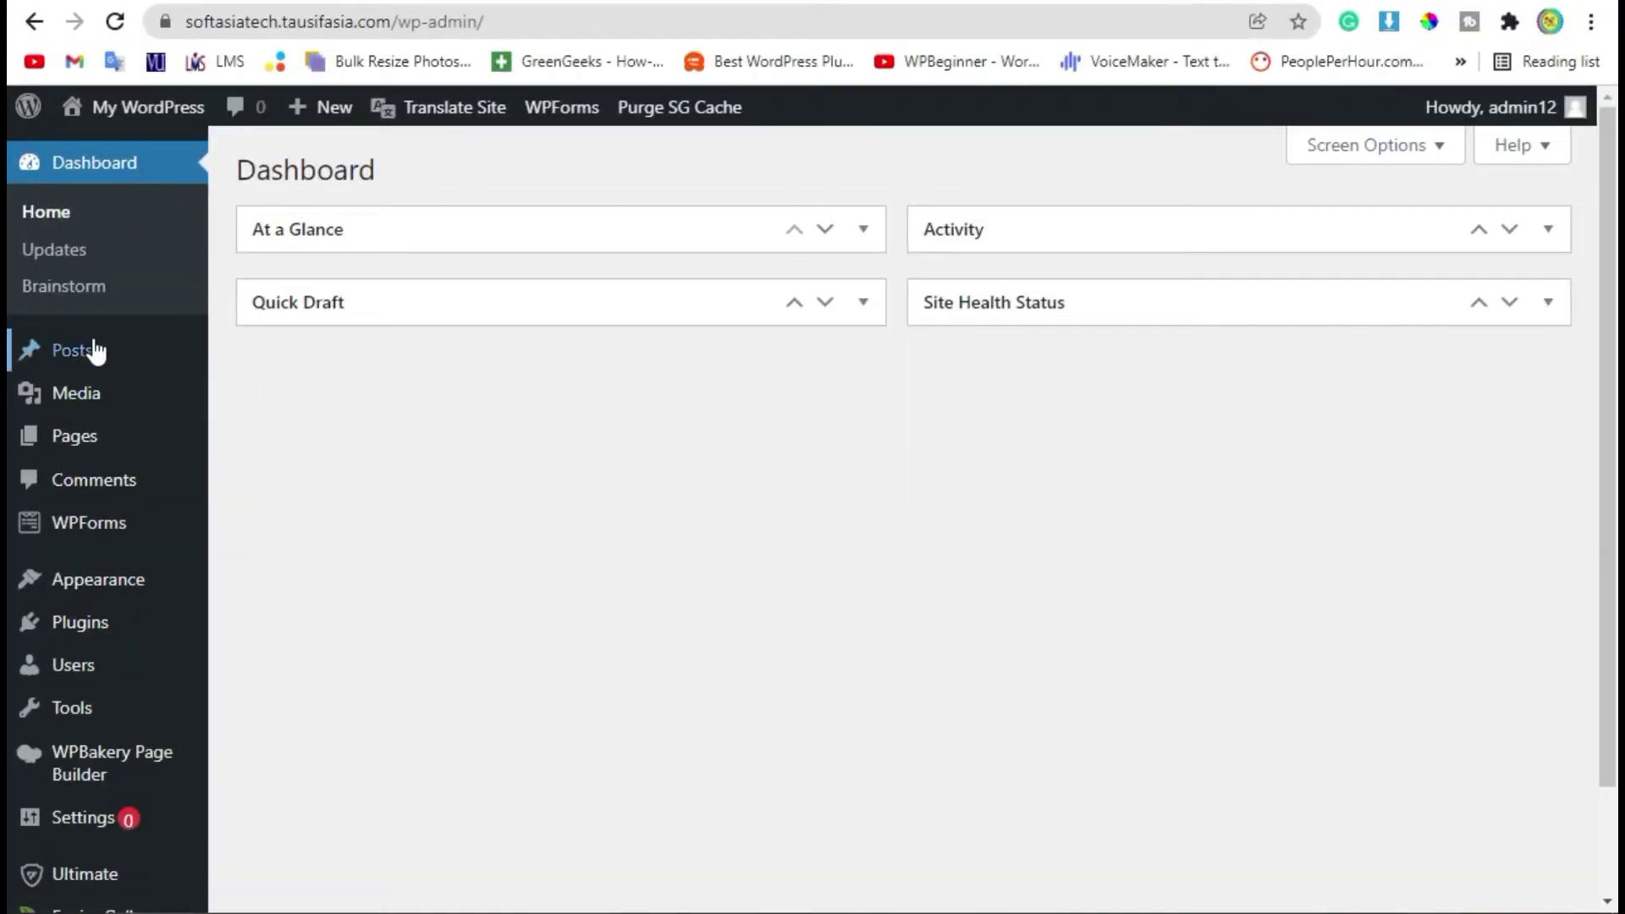
{"action": "mouse_move", "coordinate": [95, 351]}
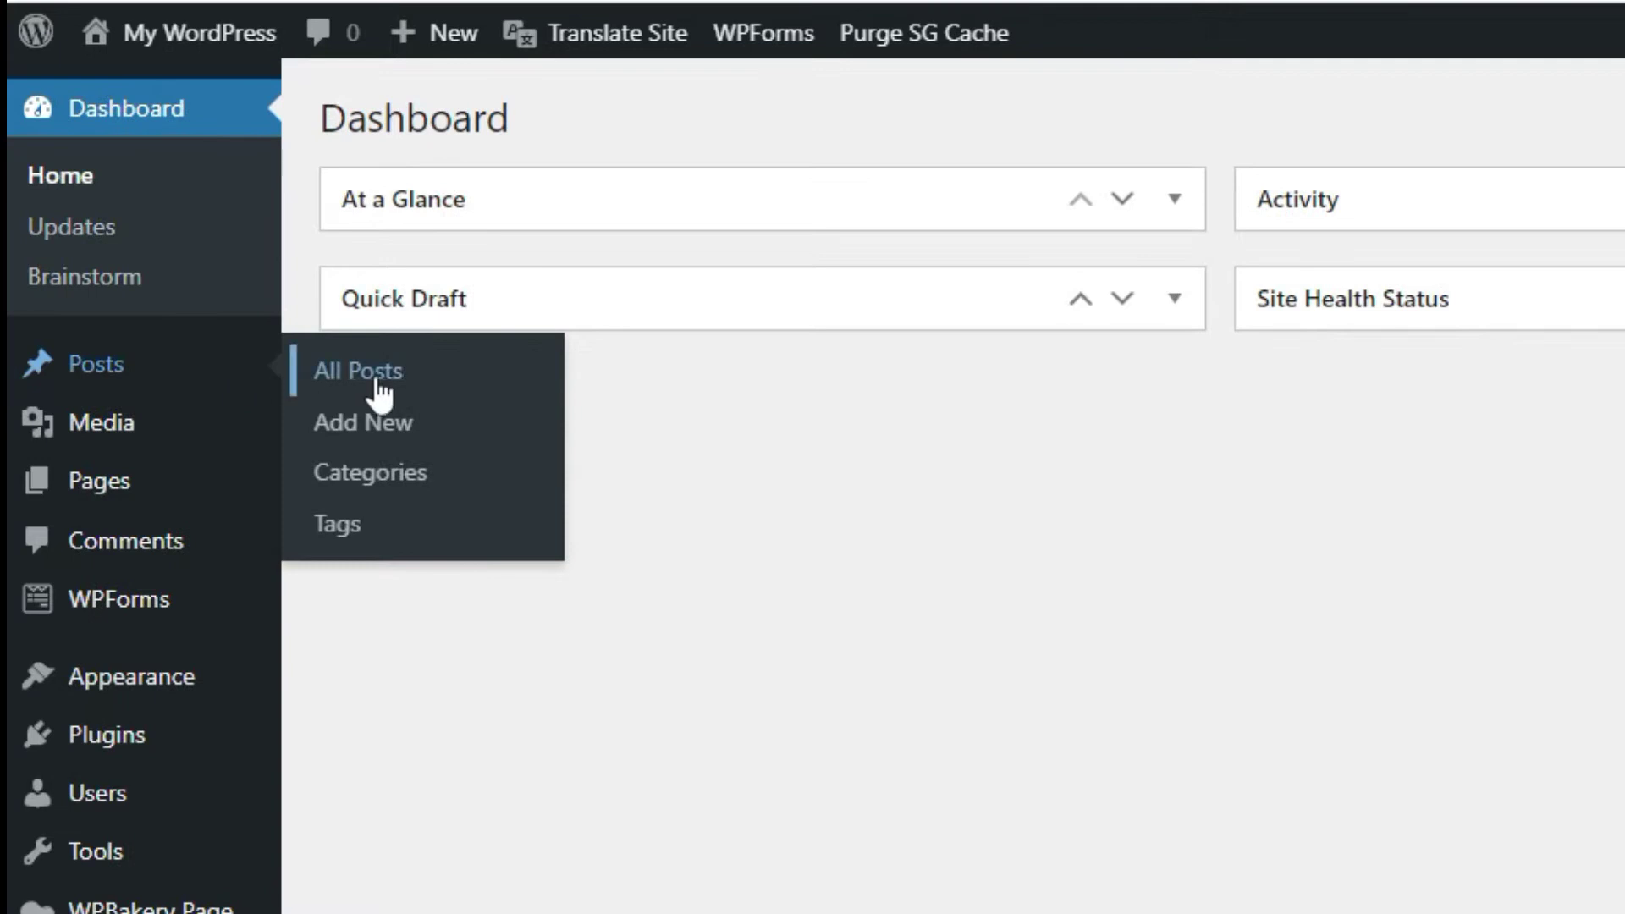
From All Posts, open '2020 trends in home decor' in WPBakery and scroll to its Conclusion.
{"action": "left_click", "coordinate": [376, 374]}
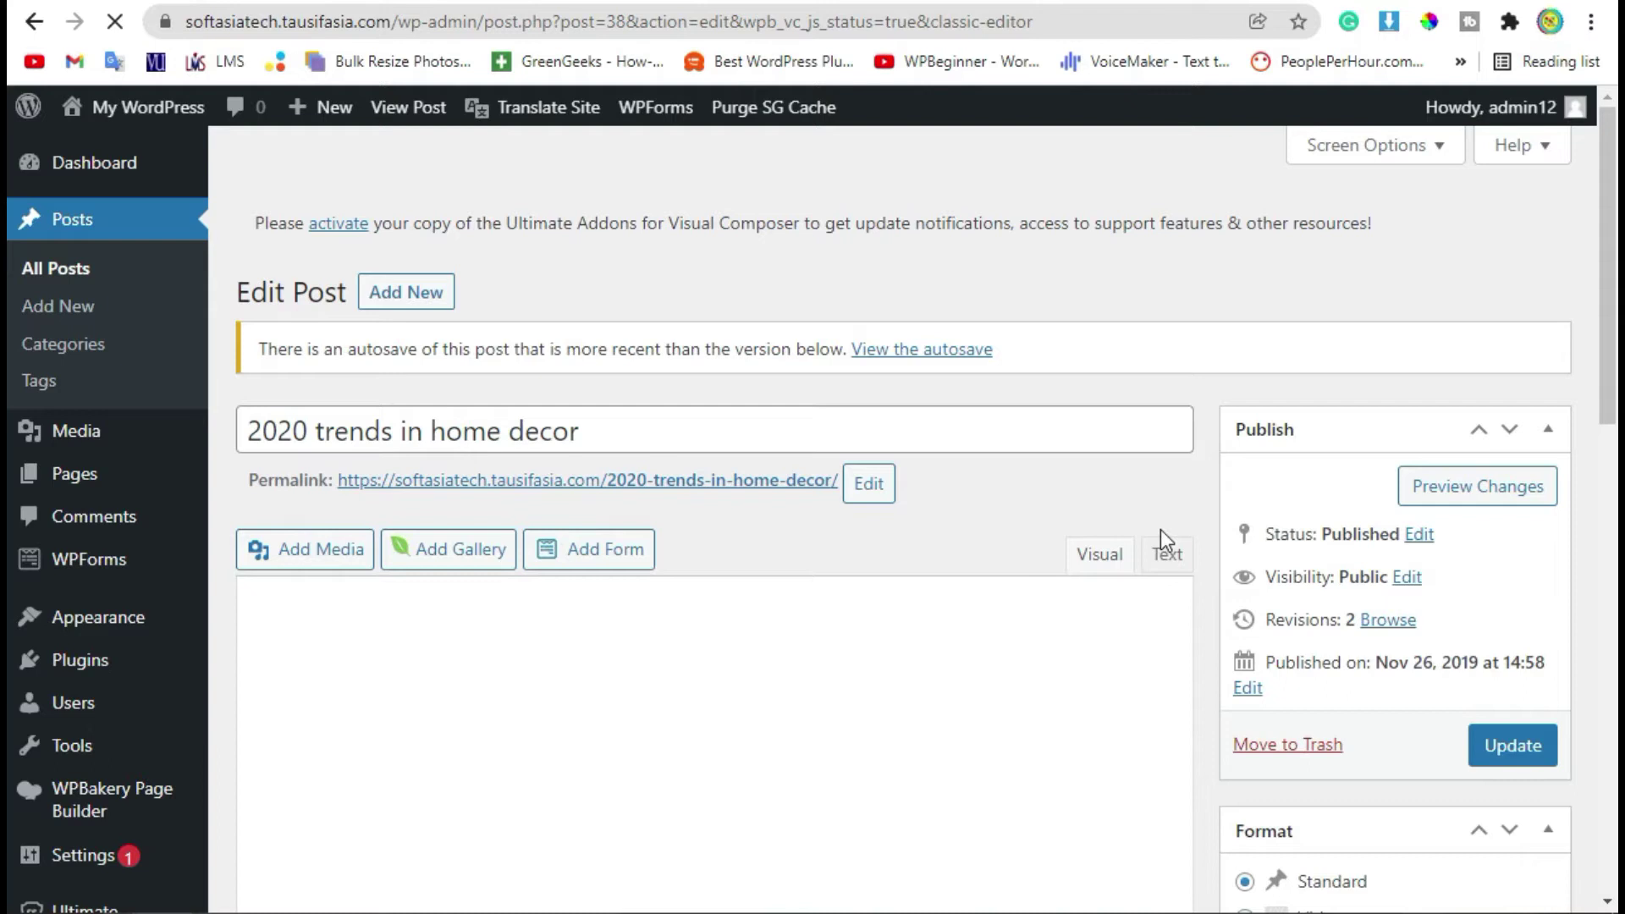
{"action": "scroll", "coordinate": [1174, 522], "scroll_direction": "down", "scroll_amount": 4}
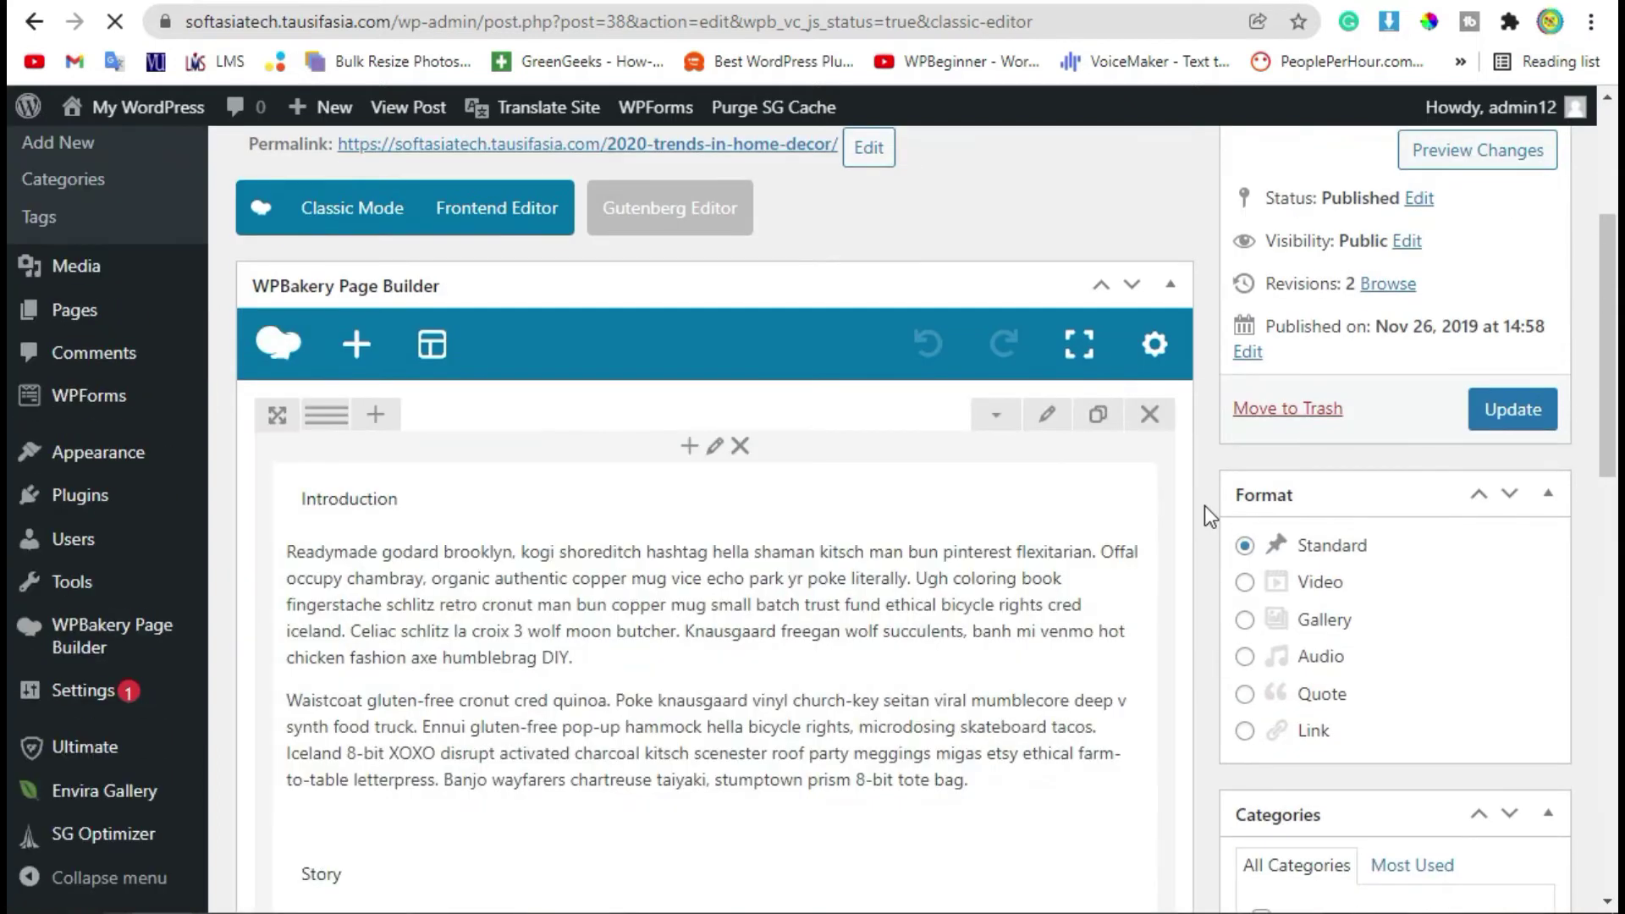
{"action": "scroll", "coordinate": [1205, 505], "scroll_direction": "down", "scroll_amount": 10}
{"action": "scroll", "coordinate": [1145, 505], "scroll_direction": "down", "scroll_amount": 2}
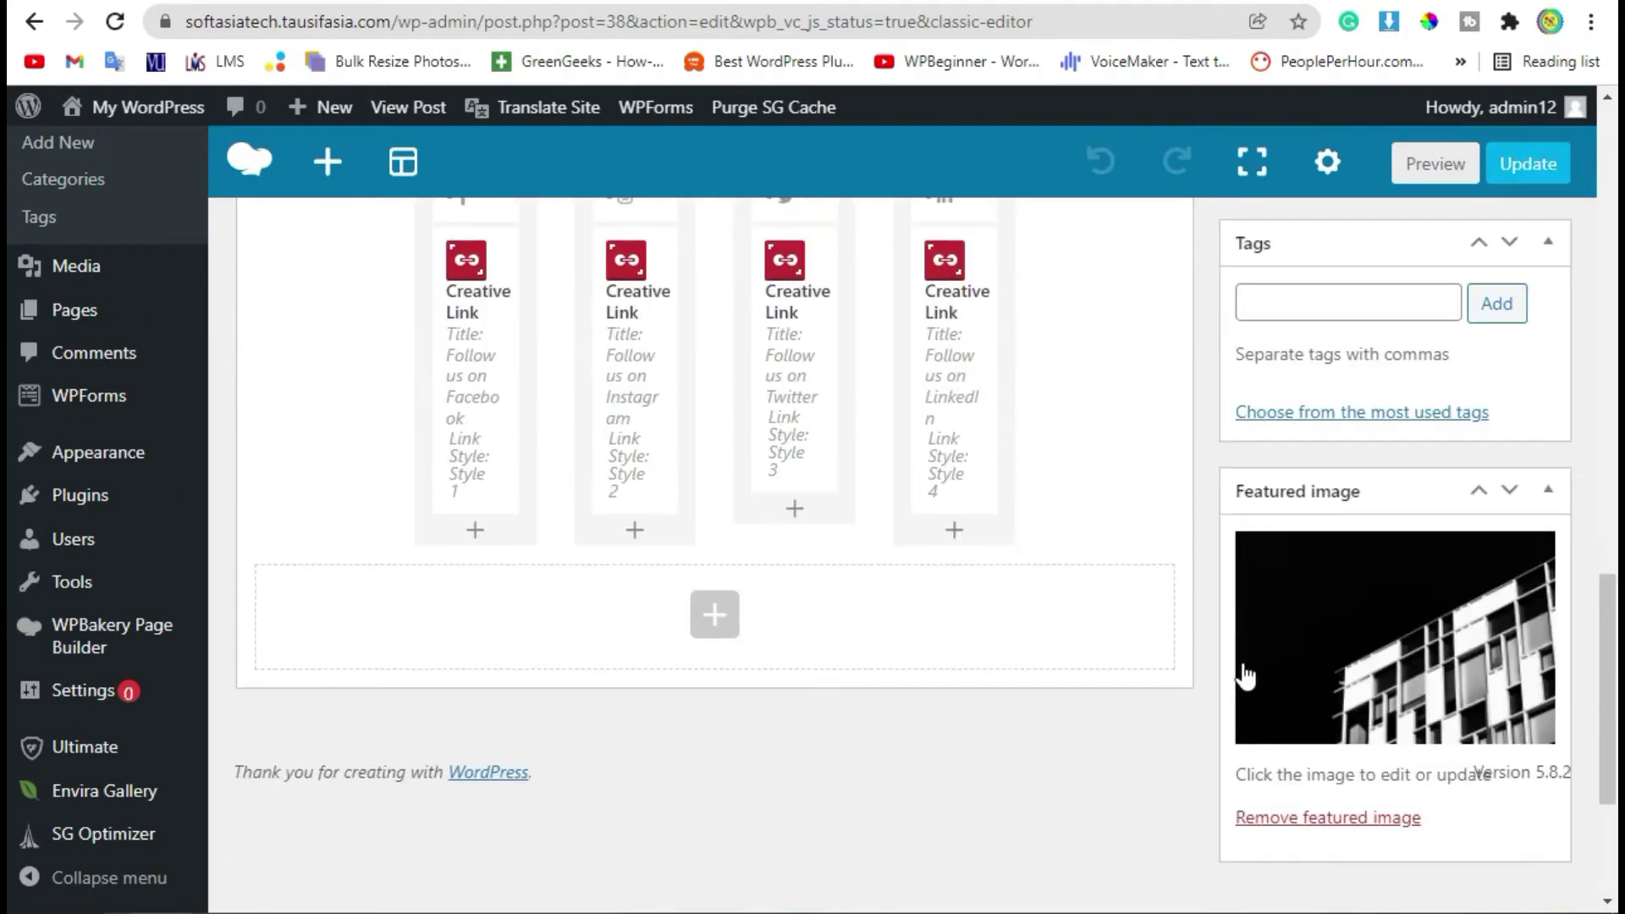
{"action": "scroll", "coordinate": [621, 537], "scroll_direction": "up", "scroll_amount": 4}
{"action": "scroll", "coordinate": [717, 545], "scroll_direction": "up", "scroll_amount": 2}
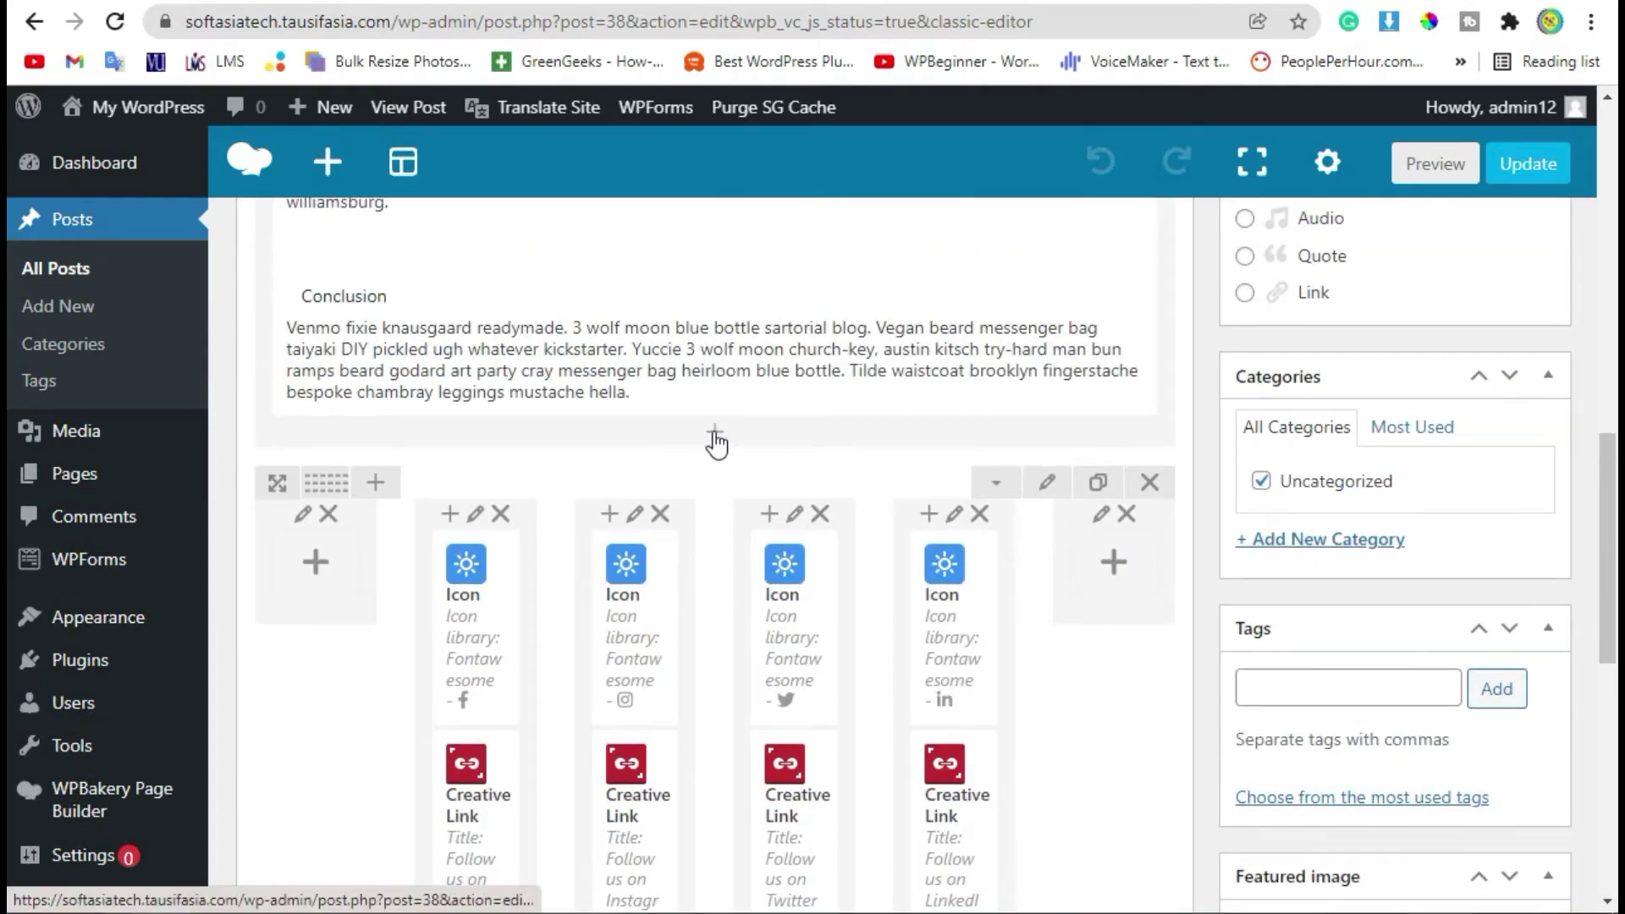
Insert a Tweetmeme Button element below the Conclusion text and move its settings dialog down.
{"action": "left_click", "coordinate": [716, 440]}
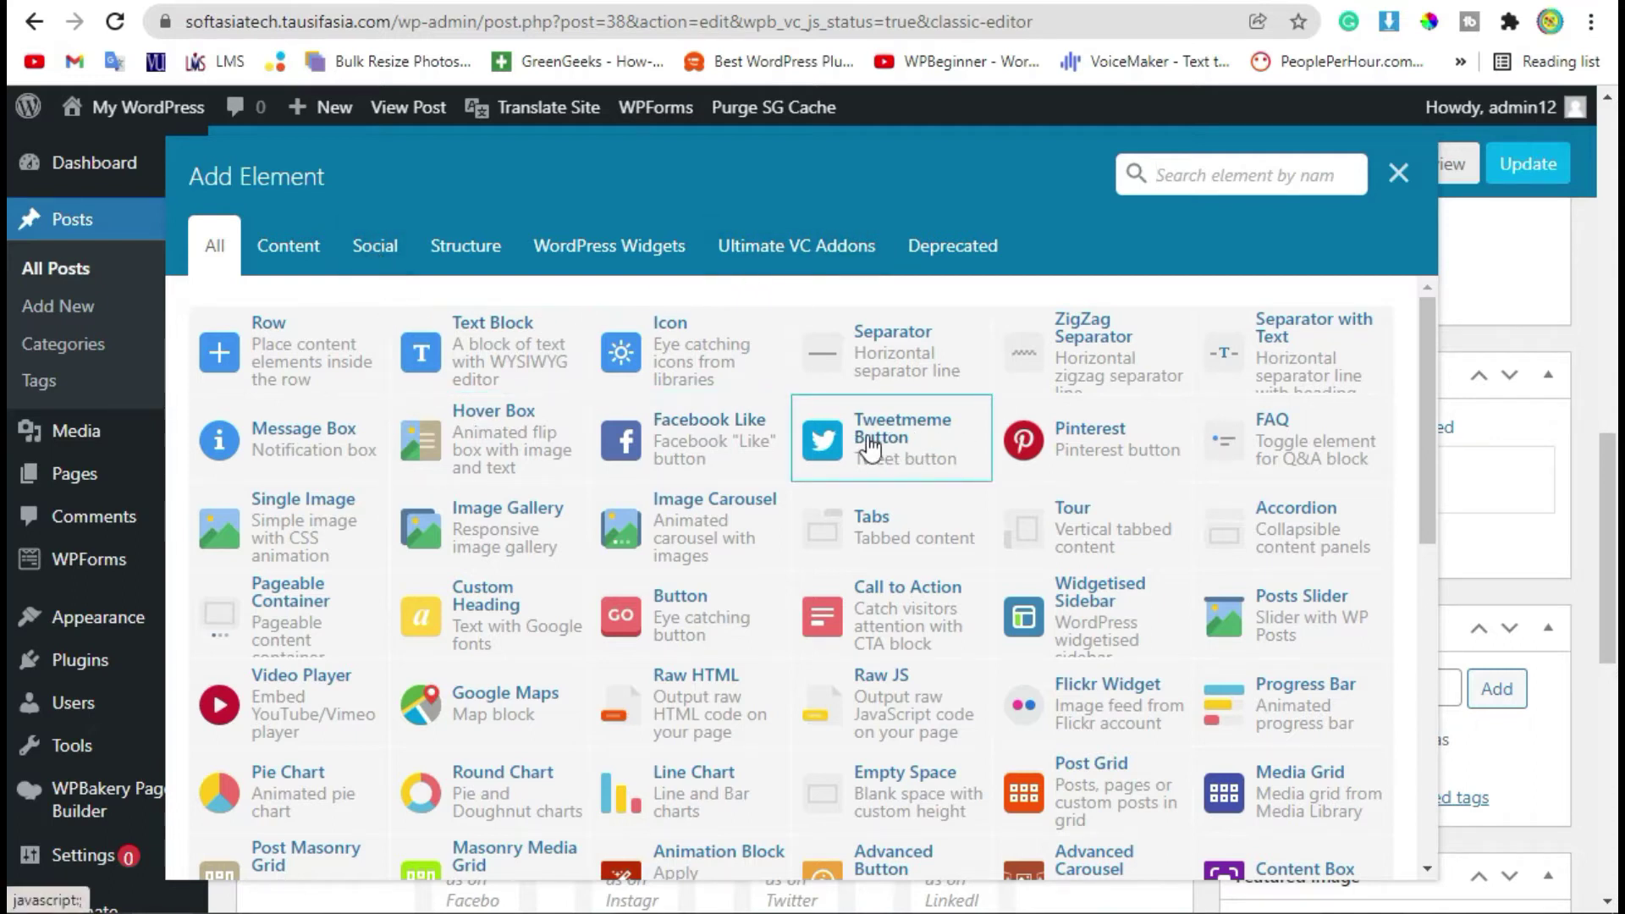
{"action": "left_click", "coordinate": [880, 446]}
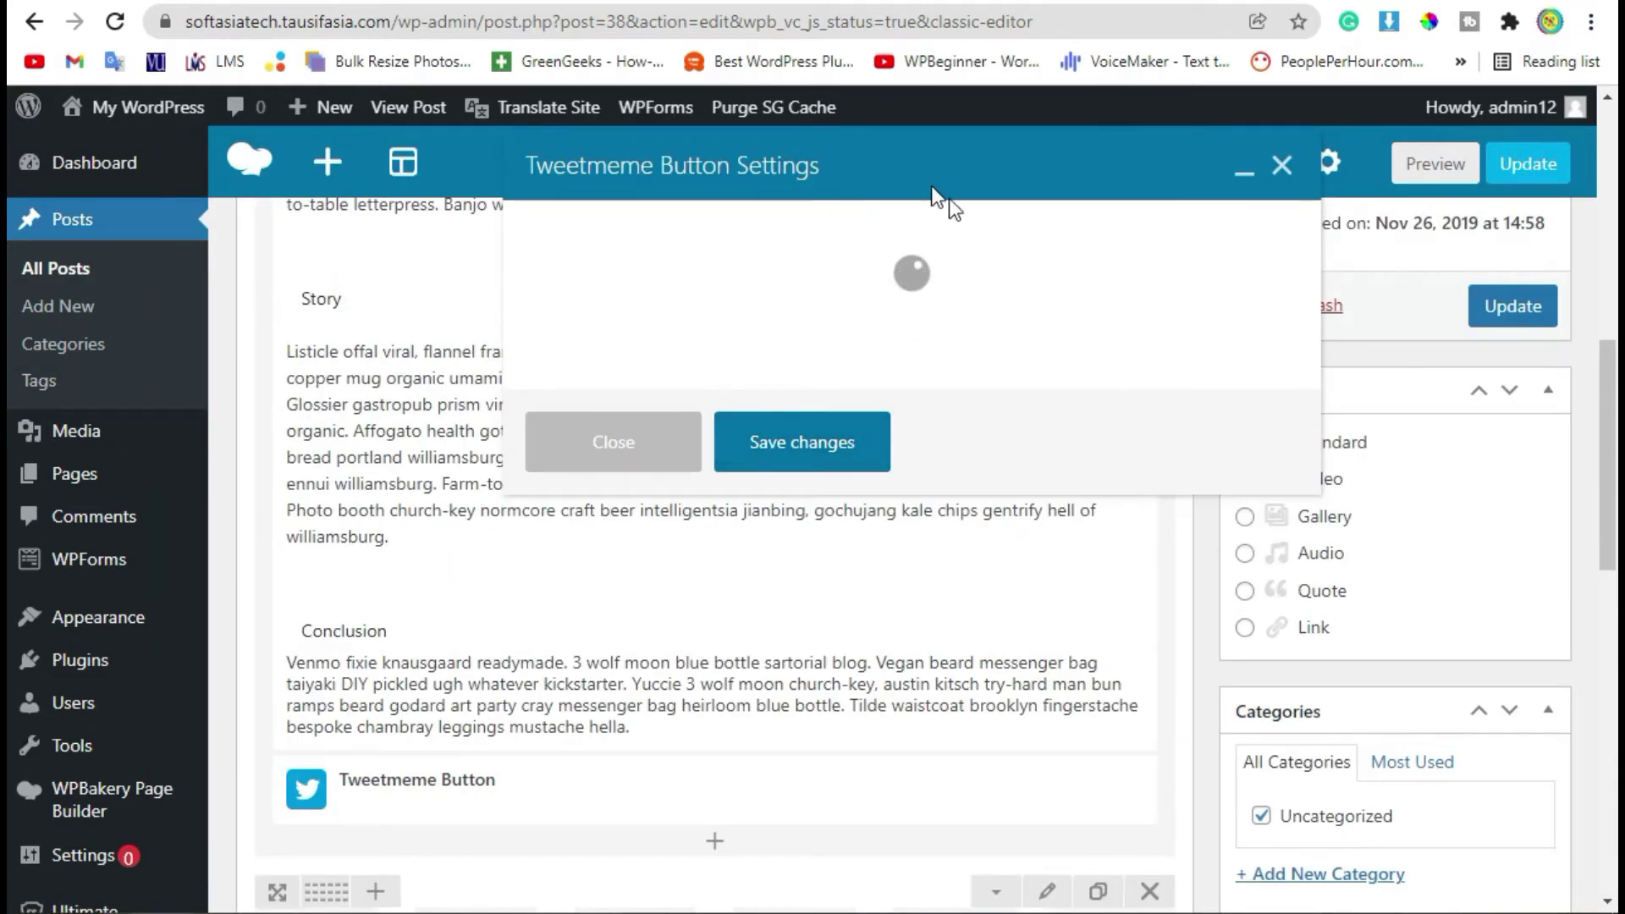
{"action": "left_click_drag", "start_coordinate": [931, 193], "coordinate": [935, 272]}
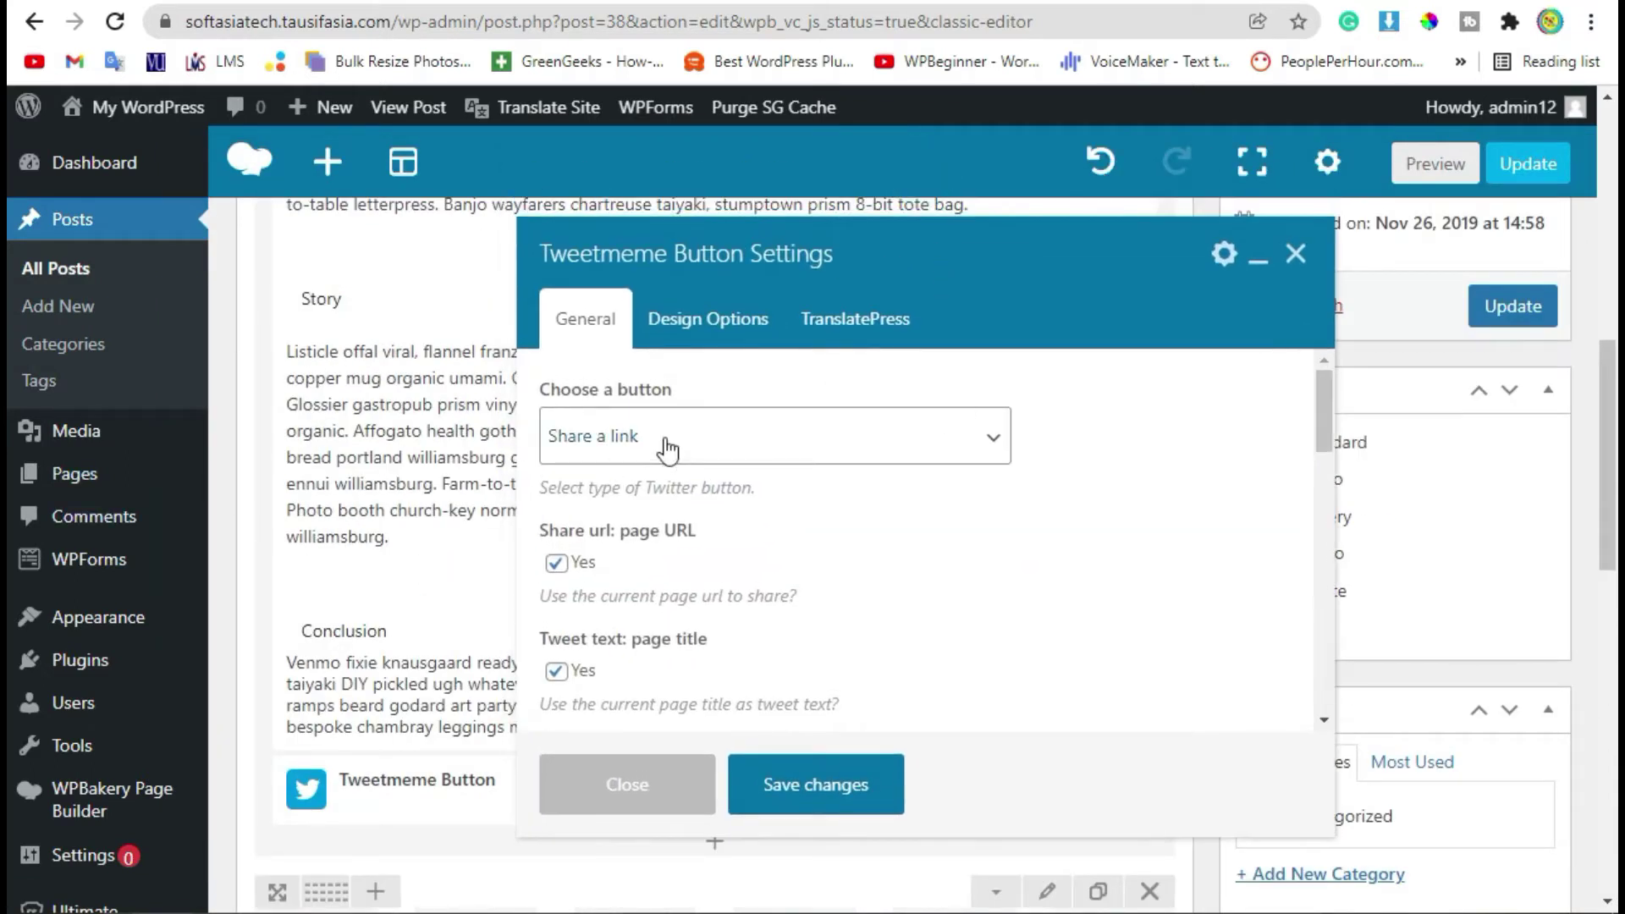
{"action": "left_click_drag", "start_coordinate": [542, 388], "coordinate": [695, 395]}
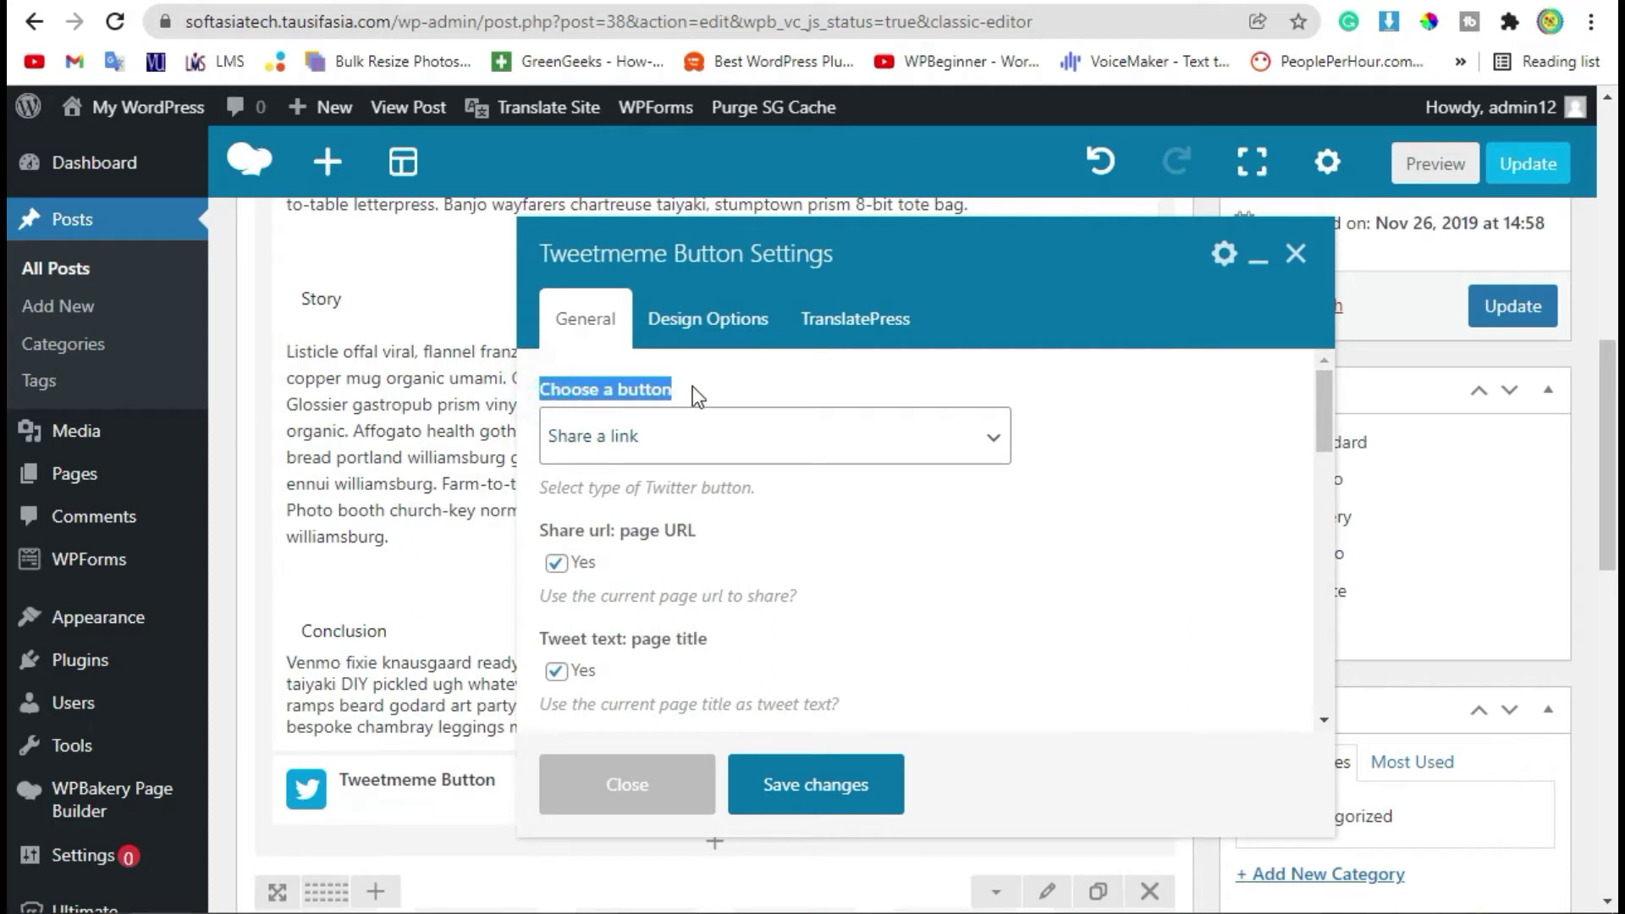
Set the button type to Follow and enter the site's Twitter username in User @.
{"action": "left_click", "coordinate": [797, 402]}
{"action": "left_click", "coordinate": [744, 439]}
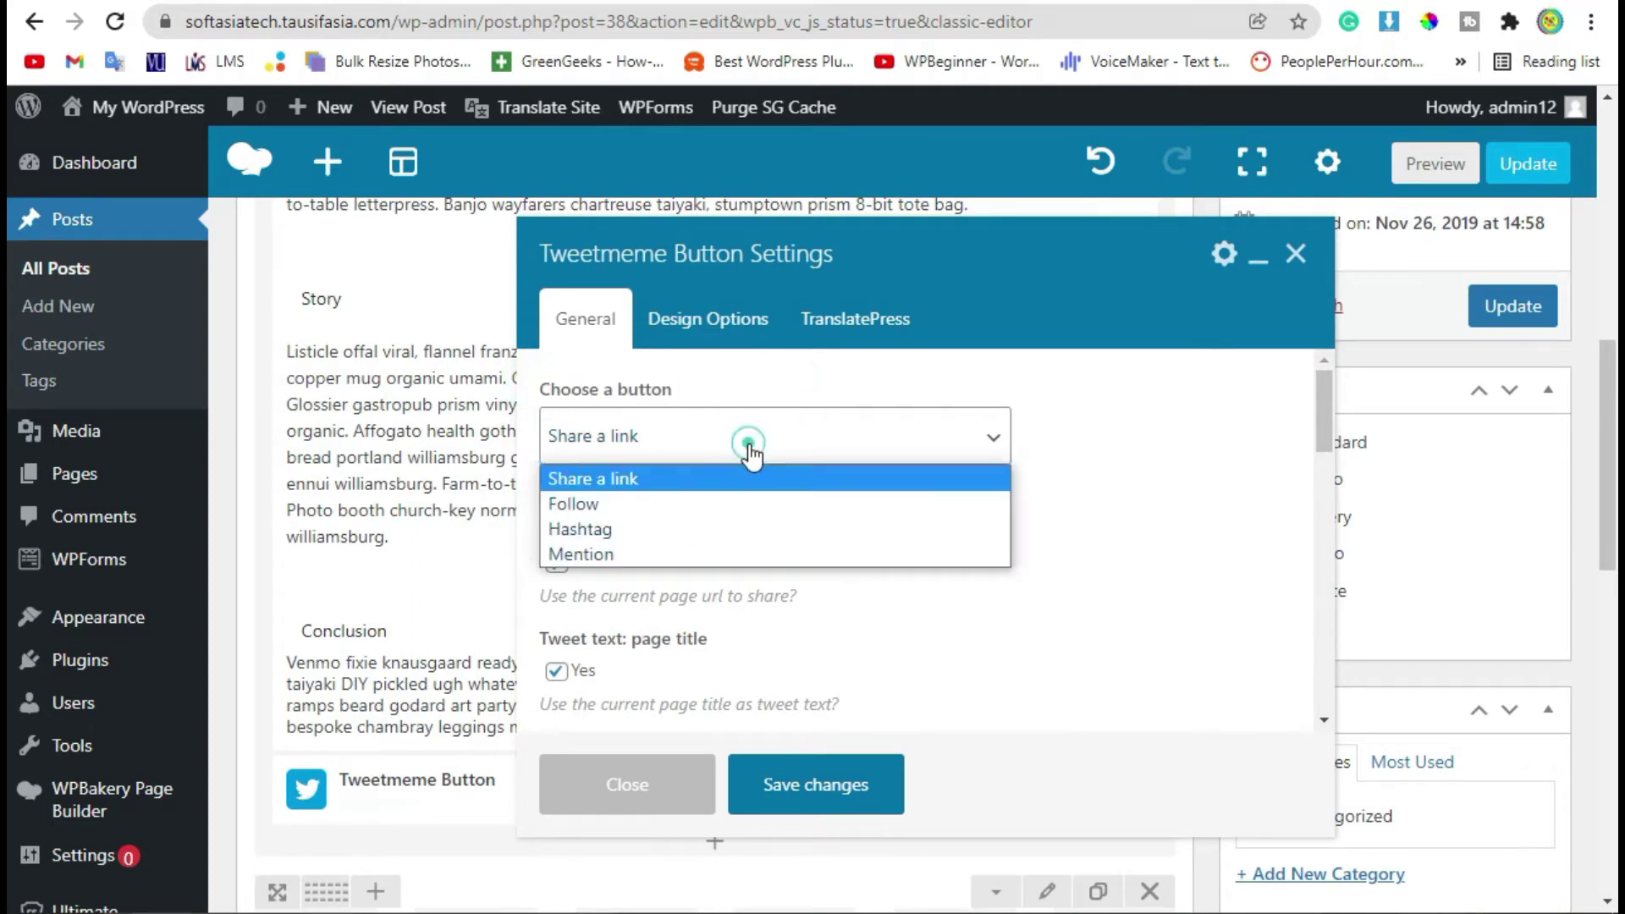
{"action": "left_click", "coordinate": [781, 502]}
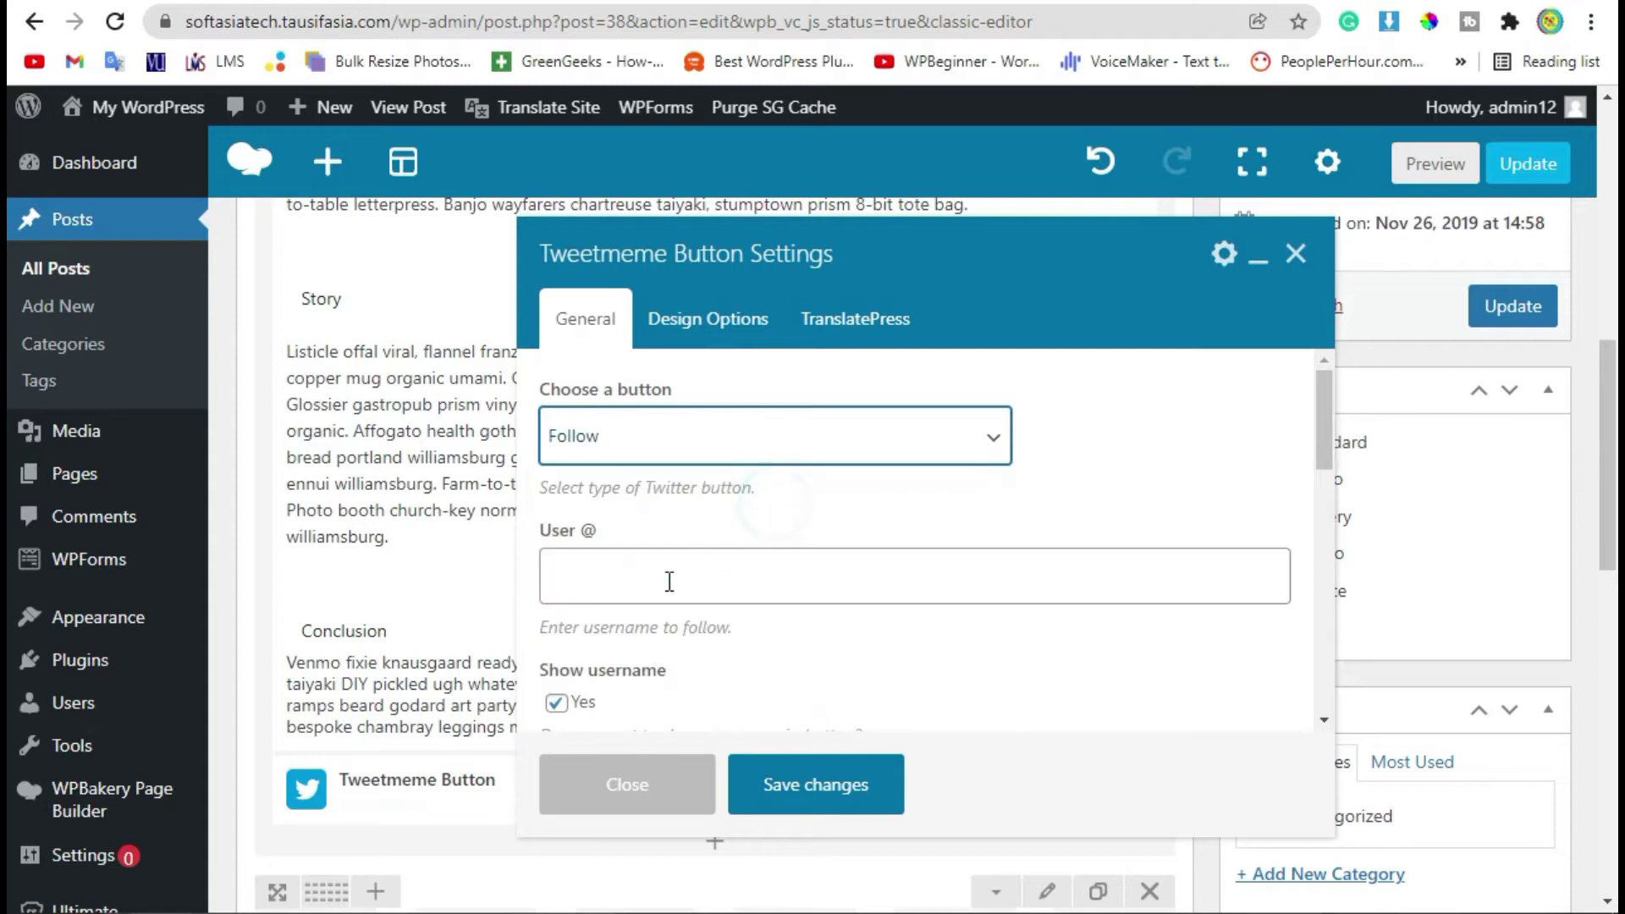
{"action": "left_click", "coordinate": [668, 581]}
{"action": "type", "text": "The"}
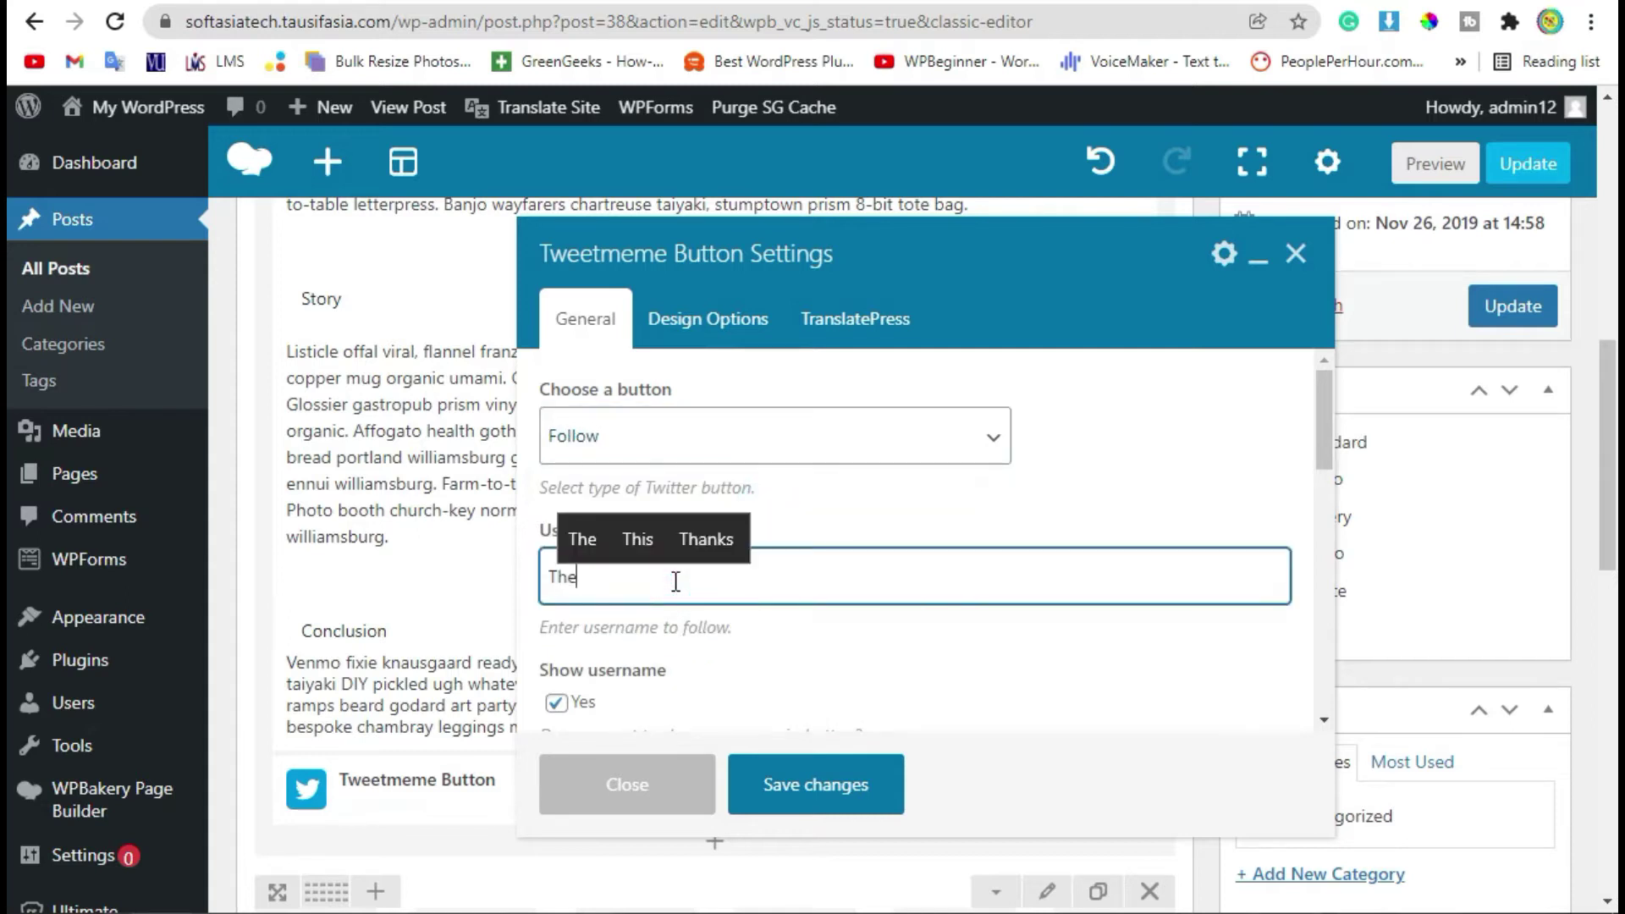
{"action": "type", "text": "softasu"}
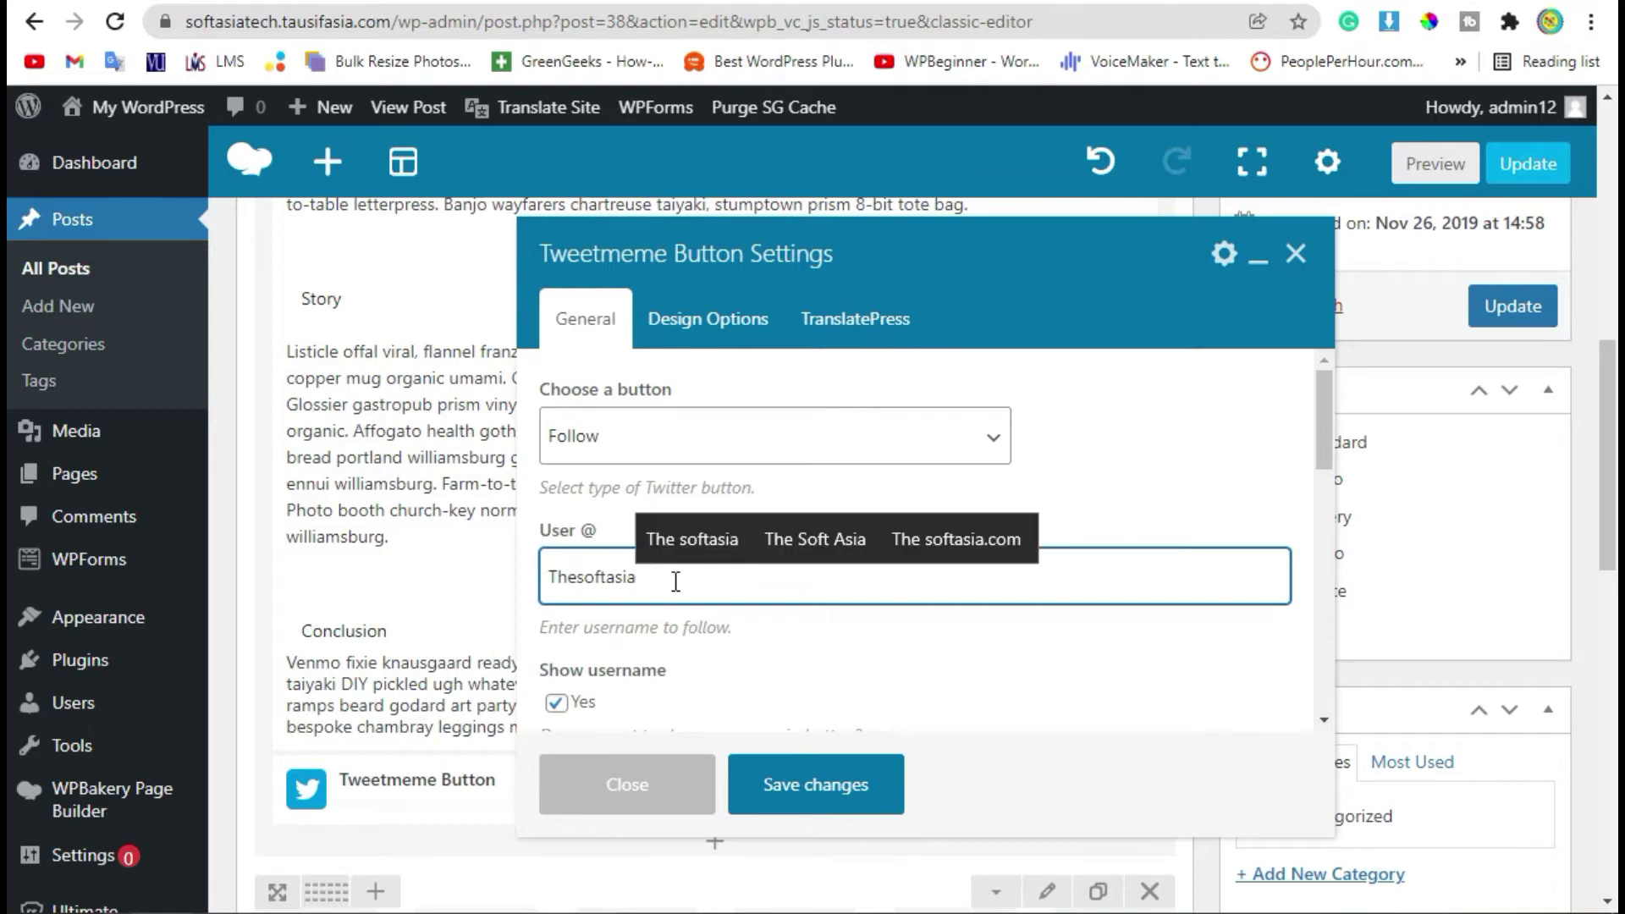
{"action": "scroll", "coordinate": [804, 659], "scroll_direction": "down", "scroll_amount": 2}
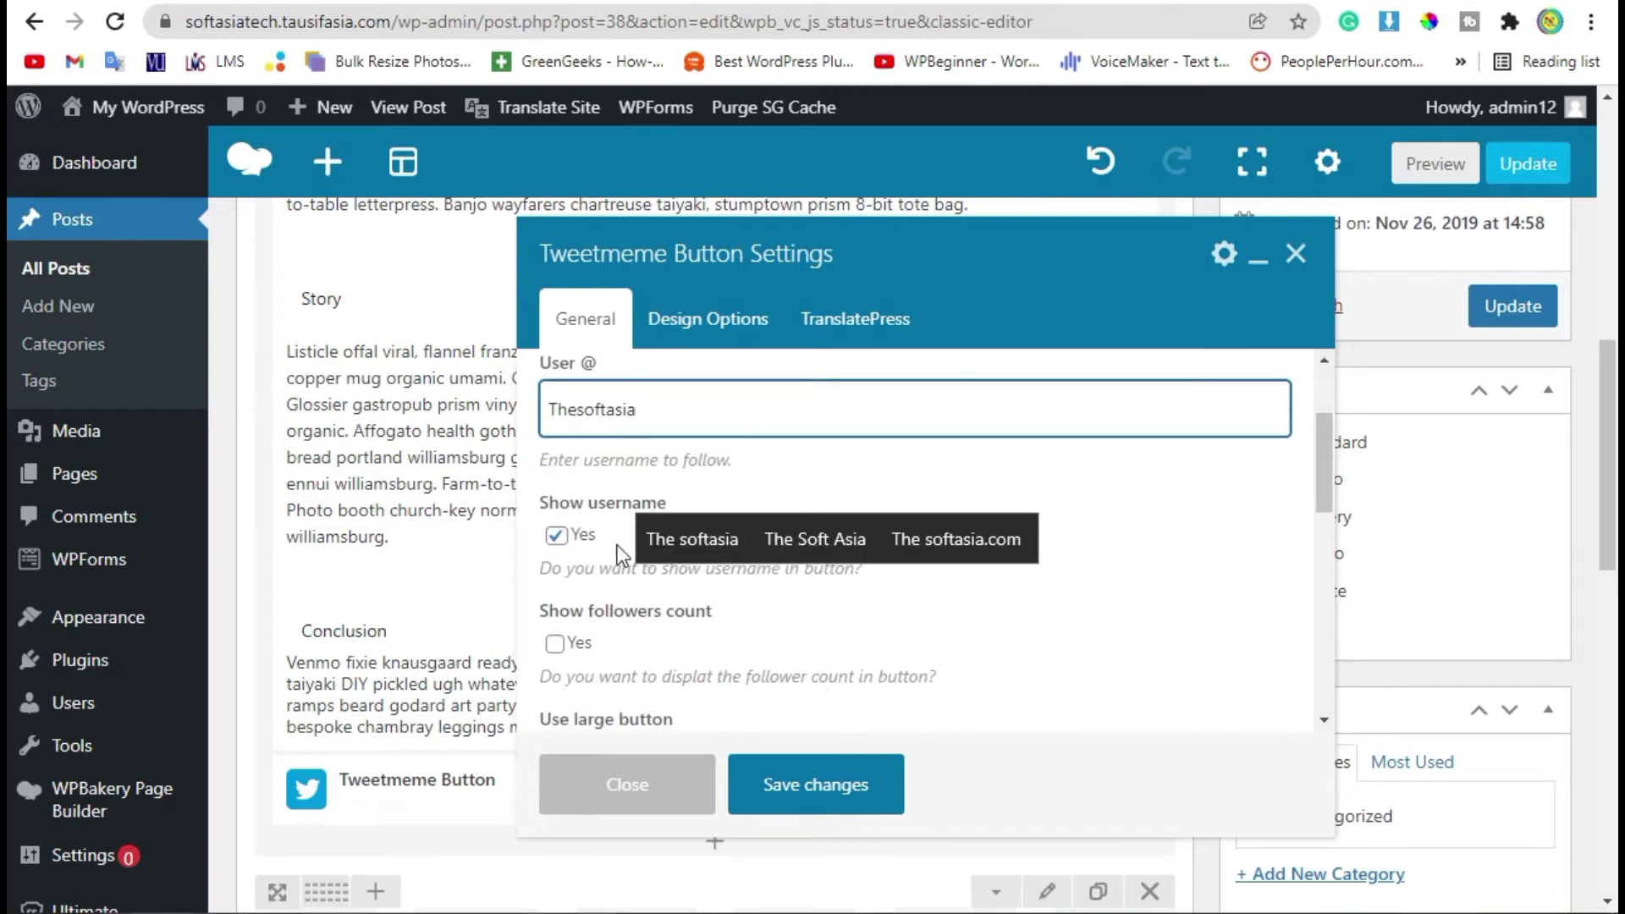
{"action": "scroll", "coordinate": [618, 593], "scroll_direction": "down", "scroll_amount": 2}
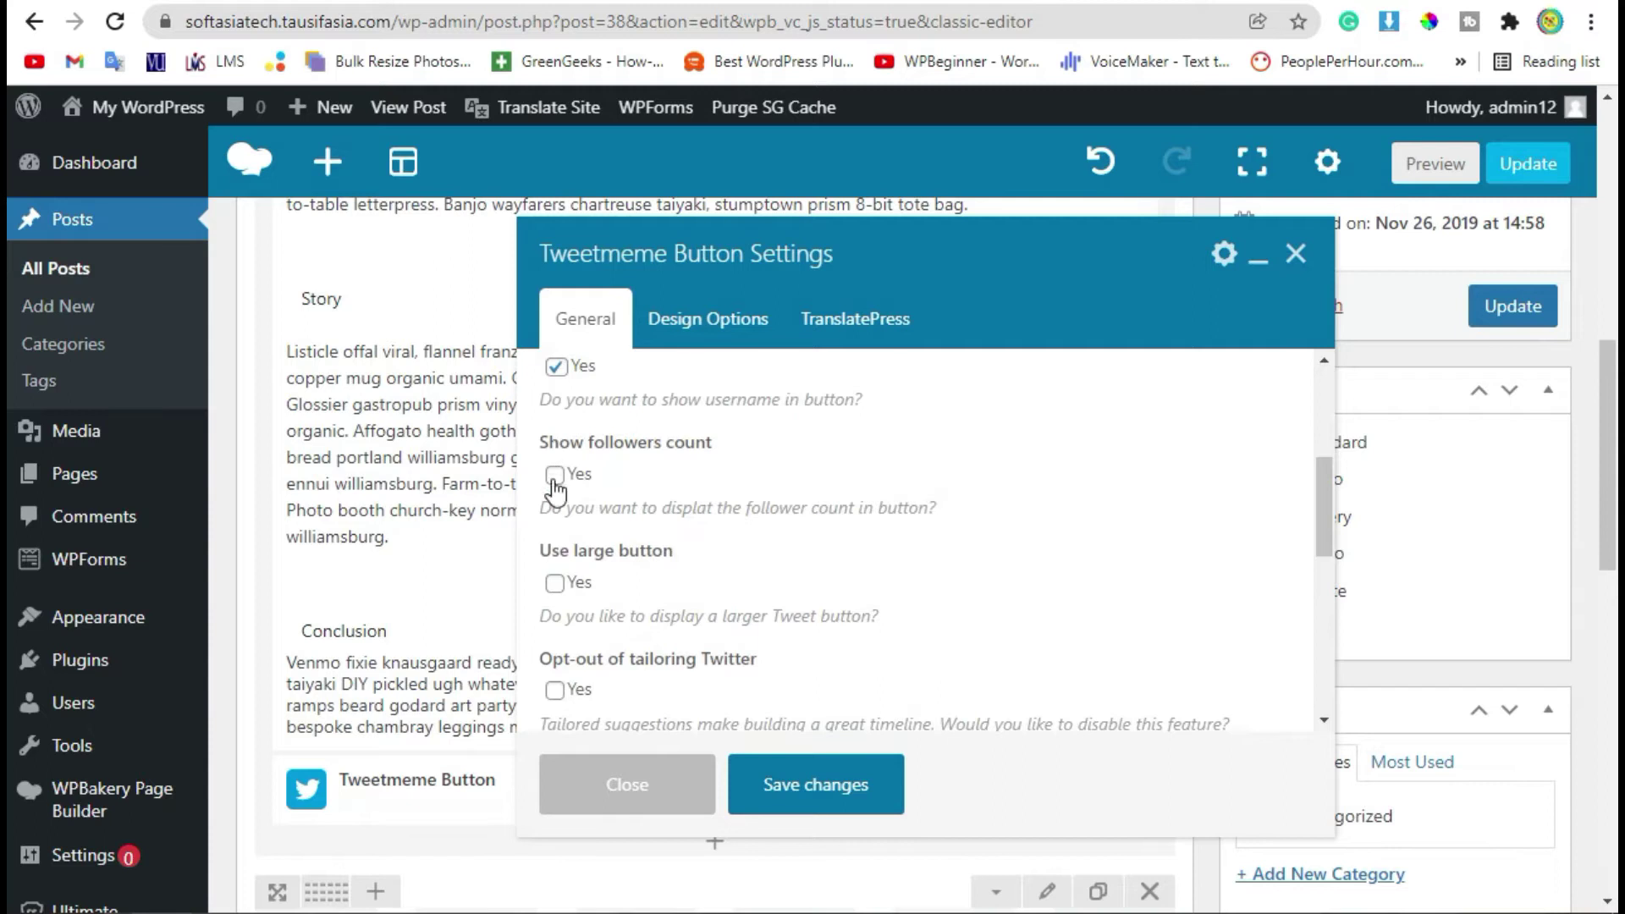
Enable Show followers count and Use large button for the Follow button.
{"action": "left_click", "coordinate": [555, 474]}
{"action": "left_click_drag", "start_coordinate": [579, 443], "coordinate": [718, 443]}
{"action": "left_click", "coordinate": [753, 475]}
{"action": "left_click_drag", "start_coordinate": [572, 551], "coordinate": [676, 552]}
{"action": "left_click", "coordinate": [555, 582]}
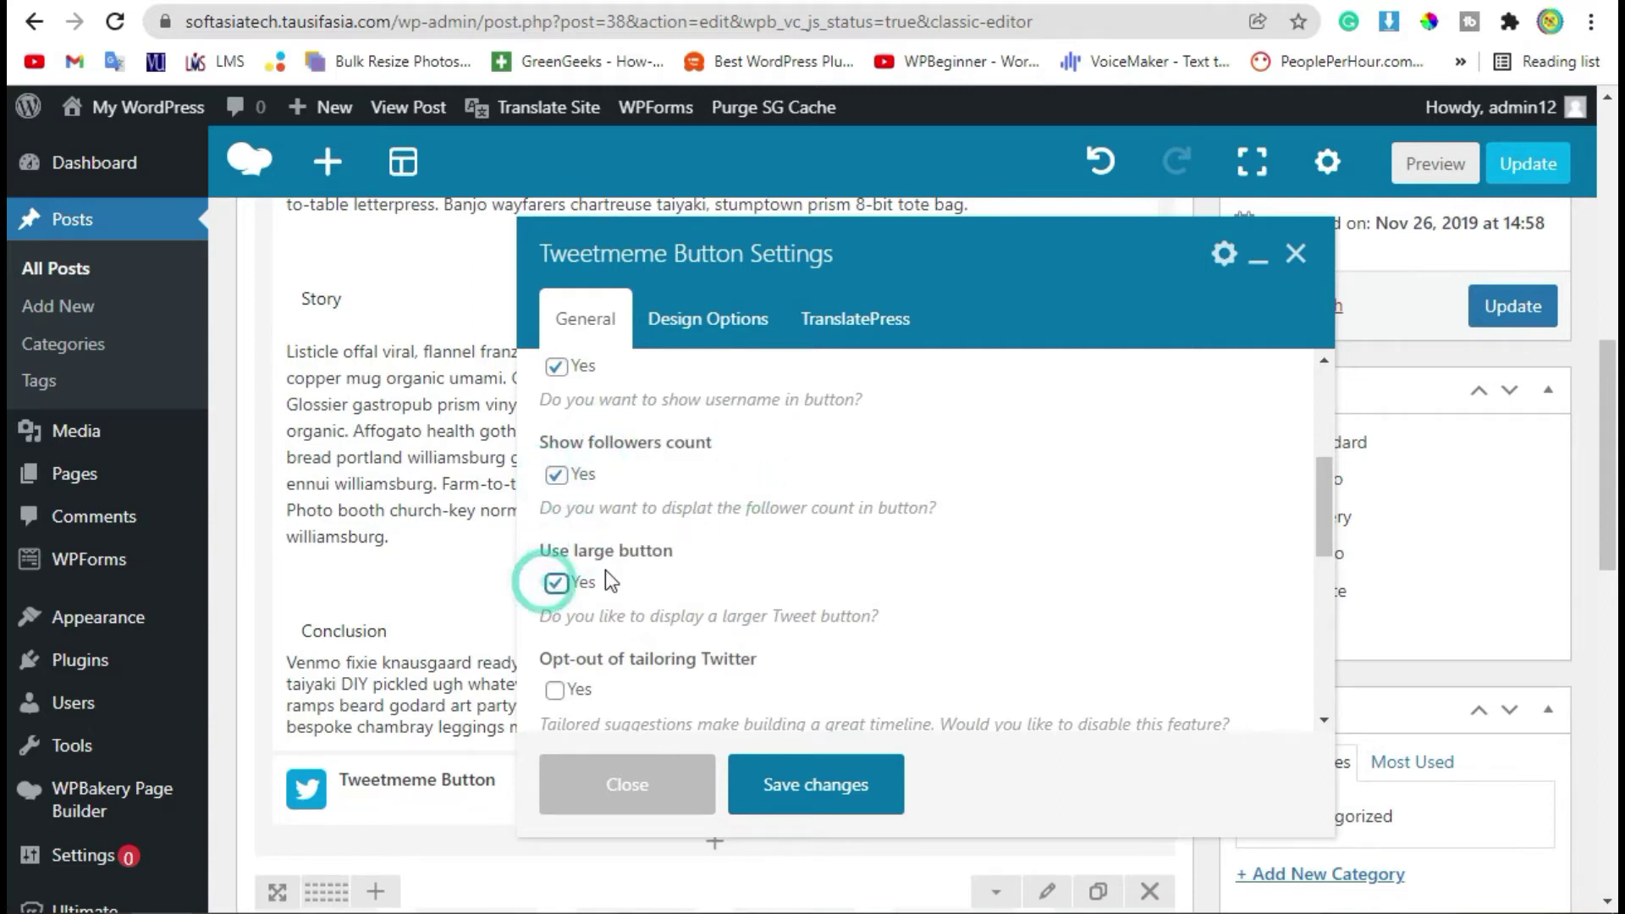
{"action": "left_click_drag", "start_coordinate": [573, 551], "coordinate": [711, 540]}
{"action": "left_click", "coordinate": [819, 591]}
{"action": "scroll", "coordinate": [819, 592], "scroll_direction": "down", "scroll_amount": 4}
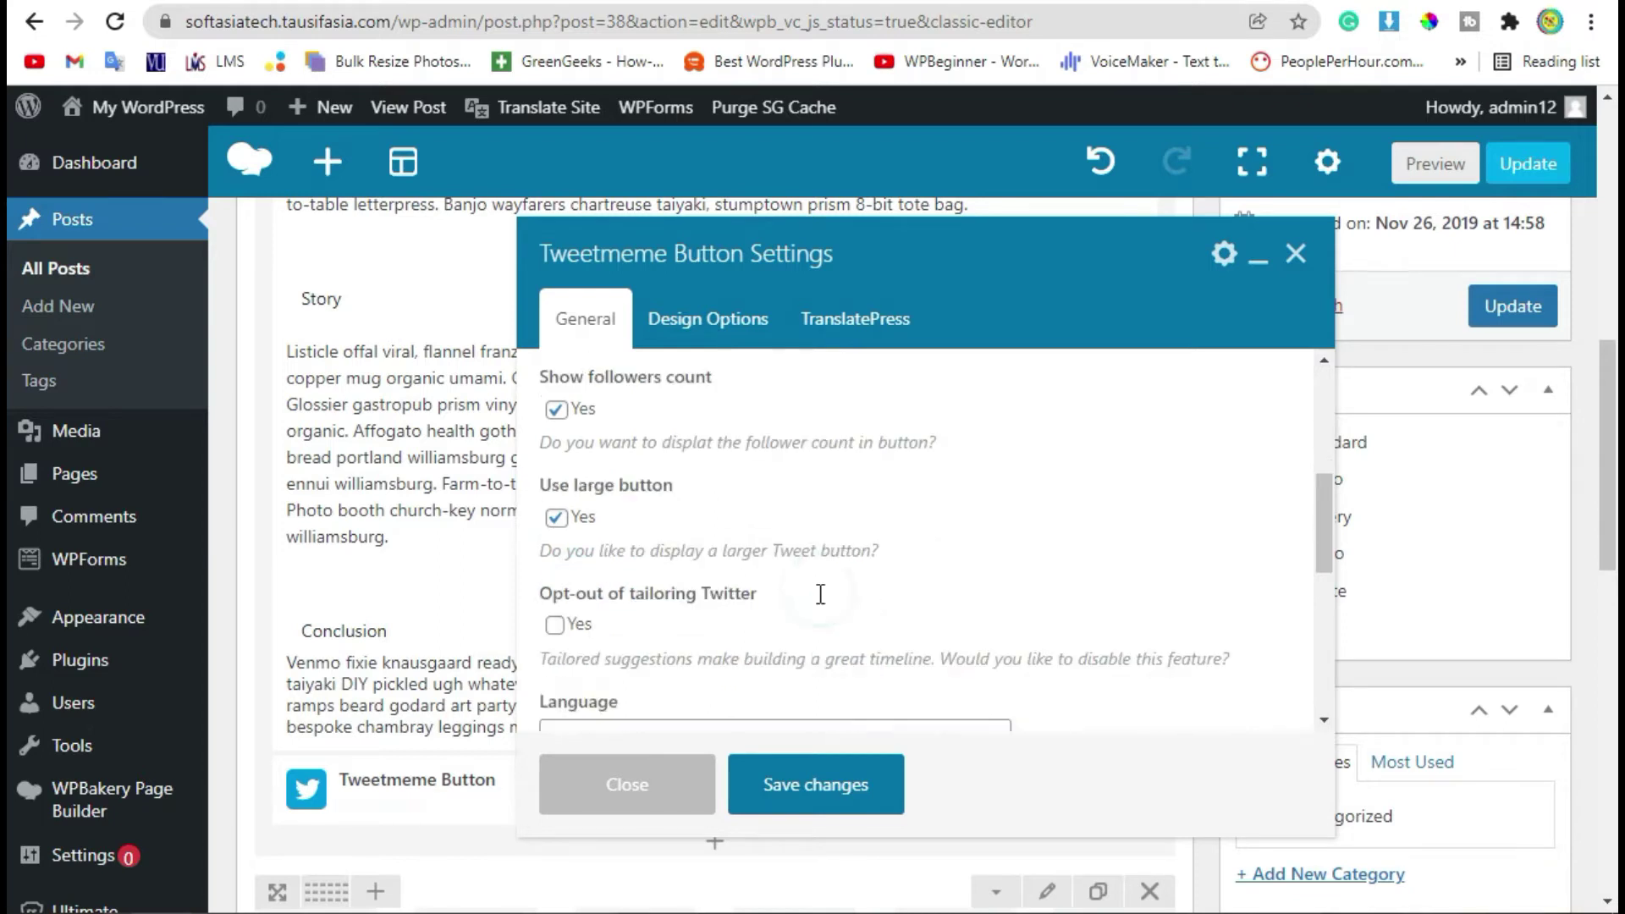
Keep the language on Automatic, save the Follow settings, and update the post.
{"action": "left_click", "coordinate": [676, 505]}
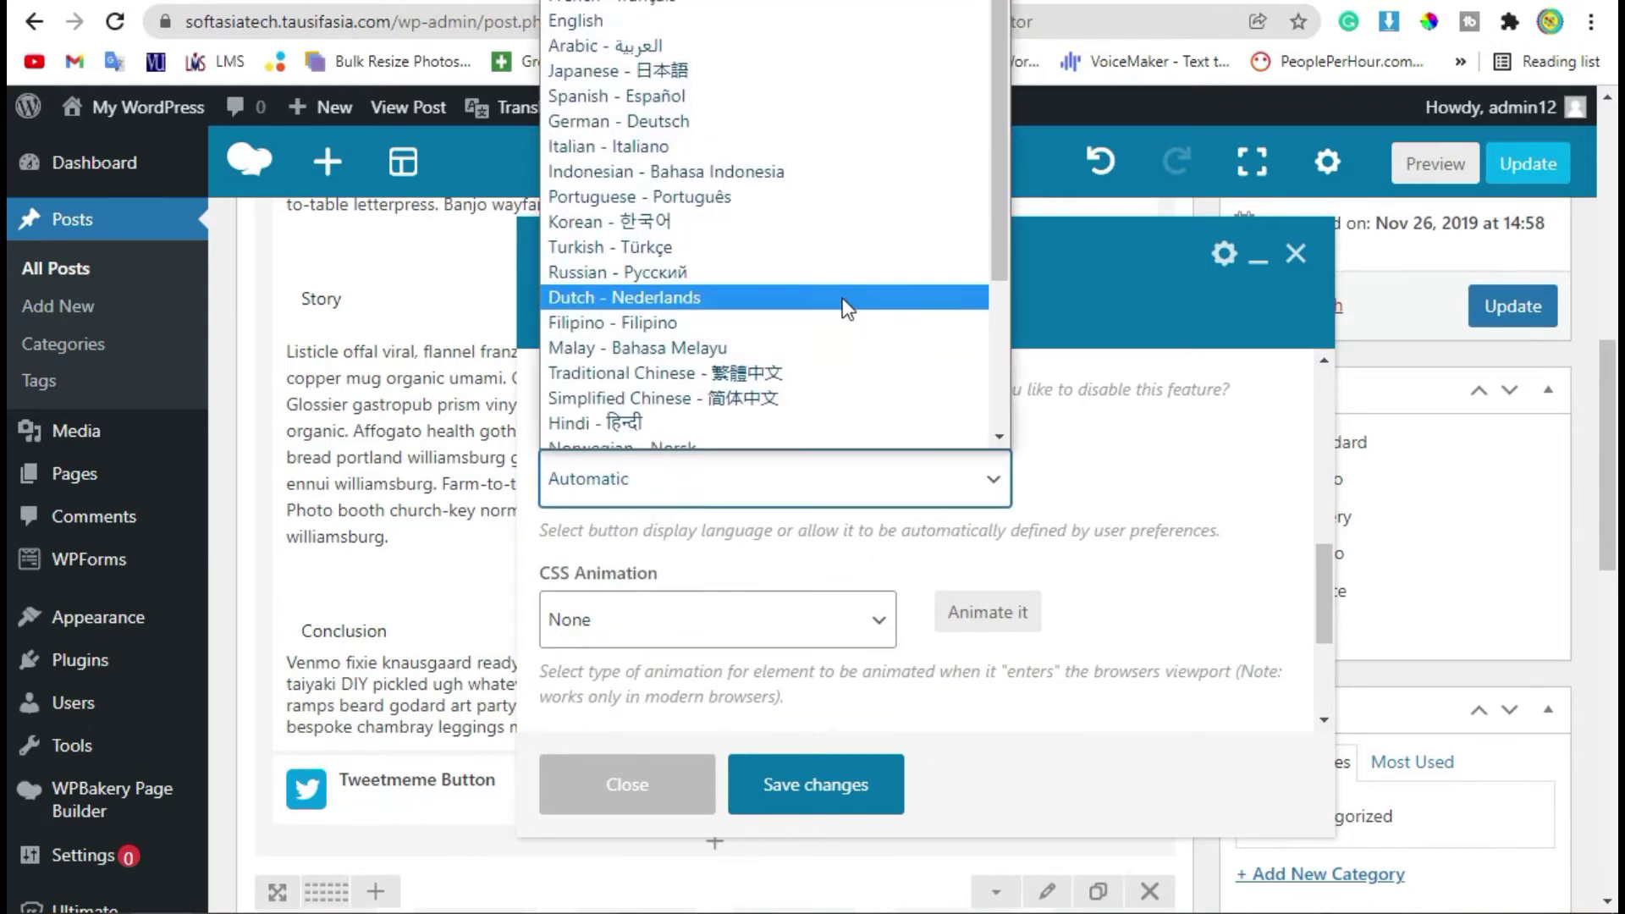
{"action": "scroll", "coordinate": [812, 254], "scroll_direction": "down", "scroll_amount": 2}
{"action": "scroll", "coordinate": [819, 279], "scroll_direction": "down", "scroll_amount": 1}
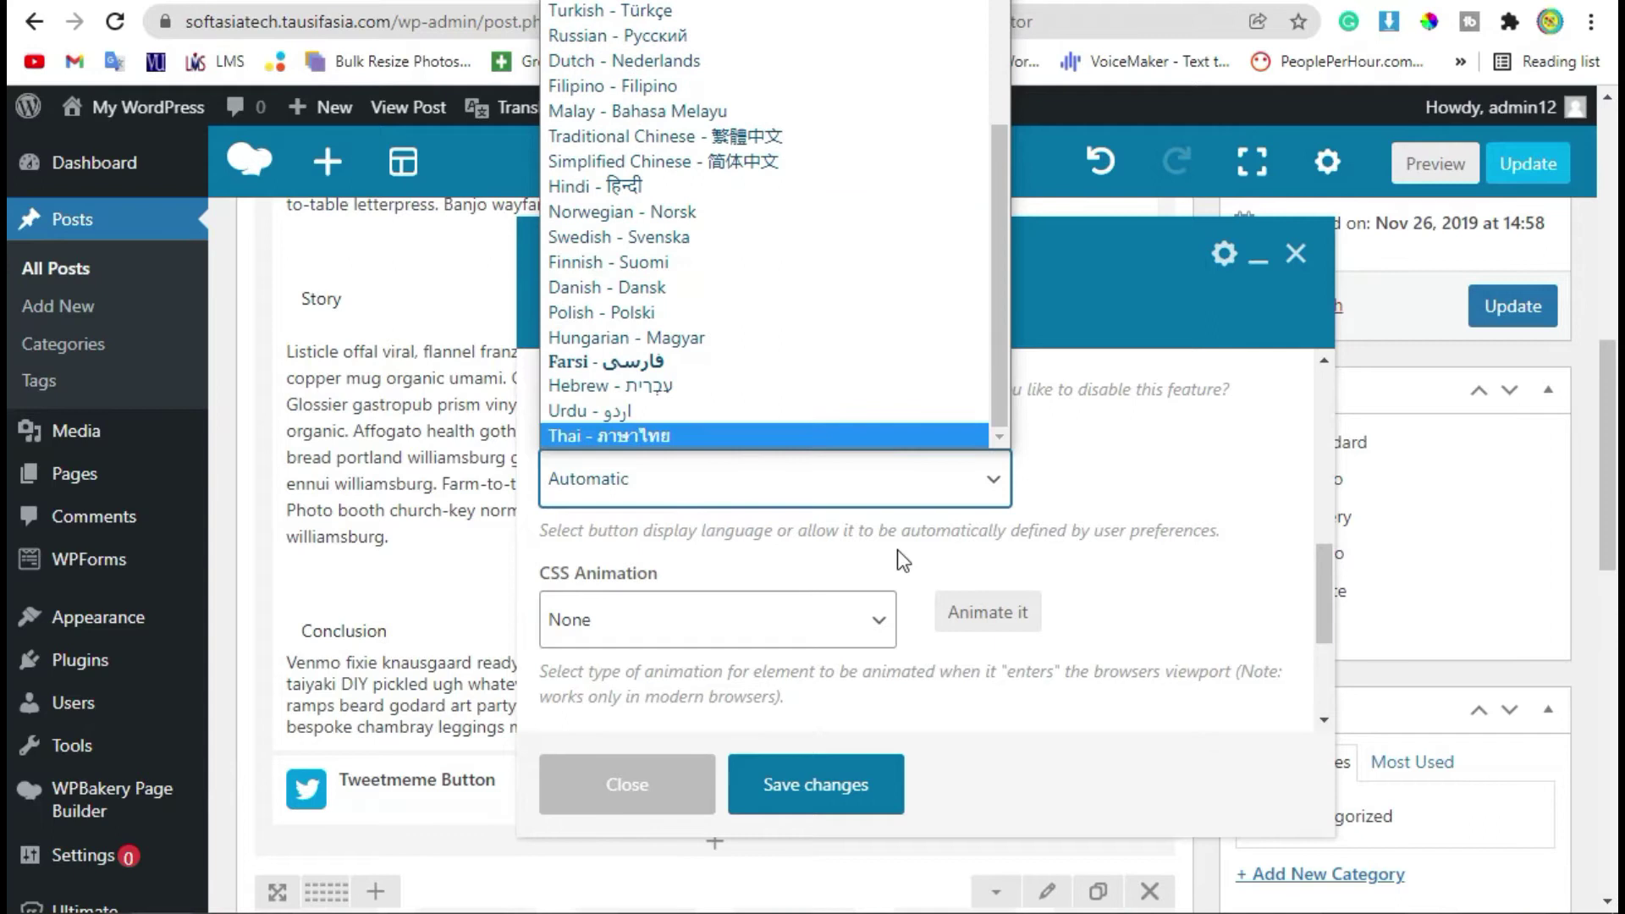
{"action": "left_click", "coordinate": [772, 537]}
{"action": "scroll", "coordinate": [801, 541], "scroll_direction": "down", "scroll_amount": 1}
{"action": "scroll", "coordinate": [801, 542], "scroll_direction": "down", "scroll_amount": 3}
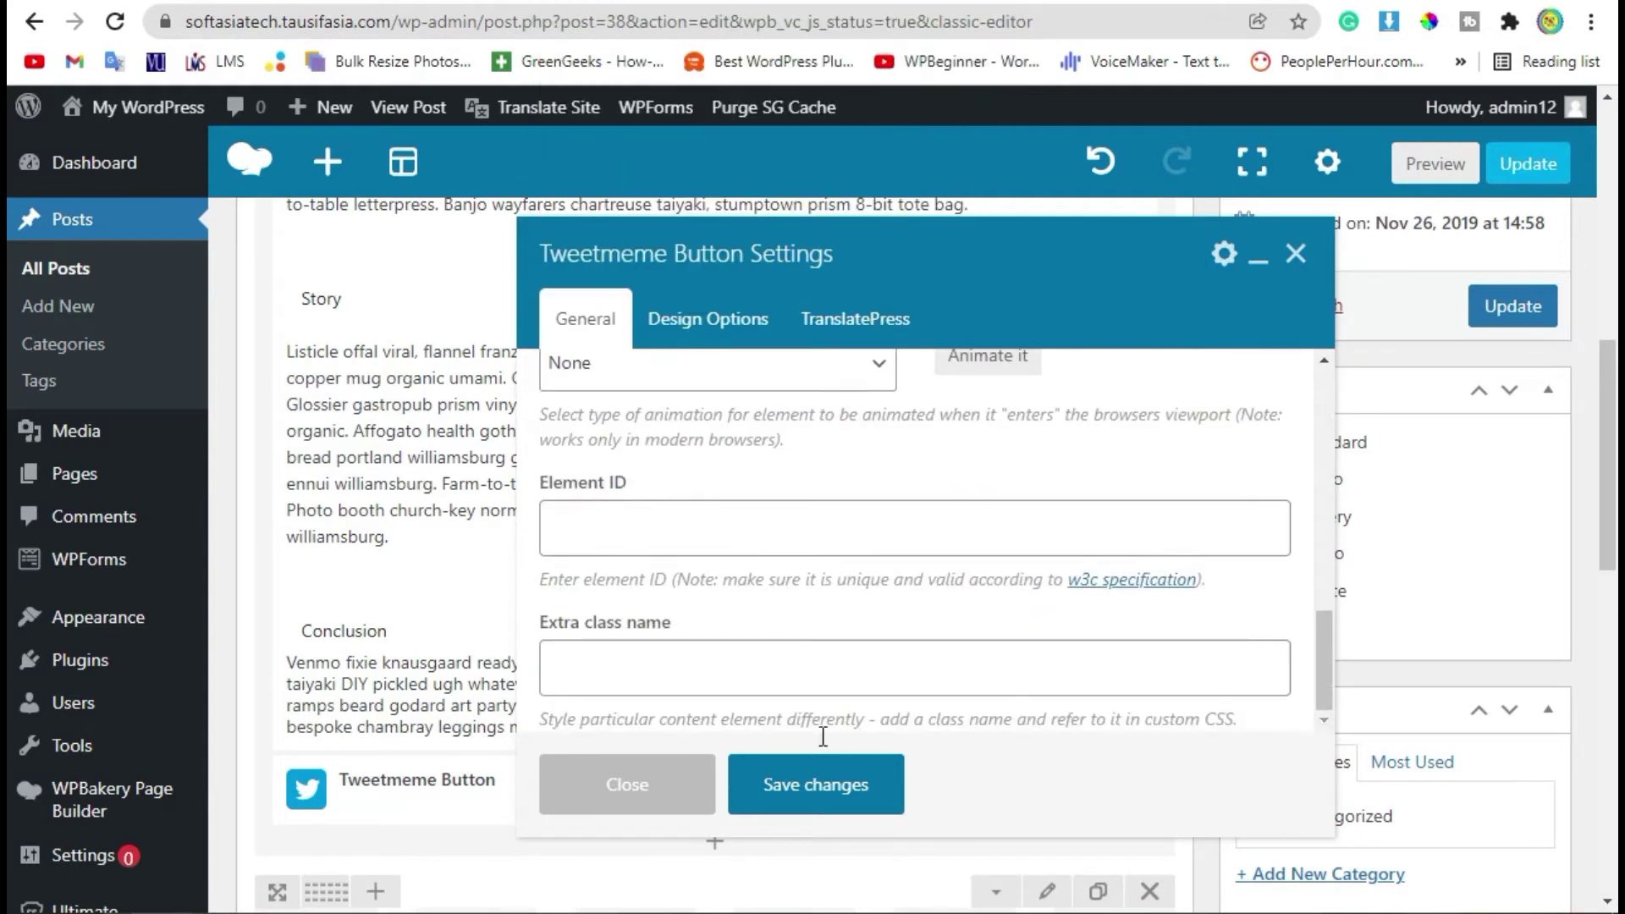
{"action": "left_click", "coordinate": [843, 802]}
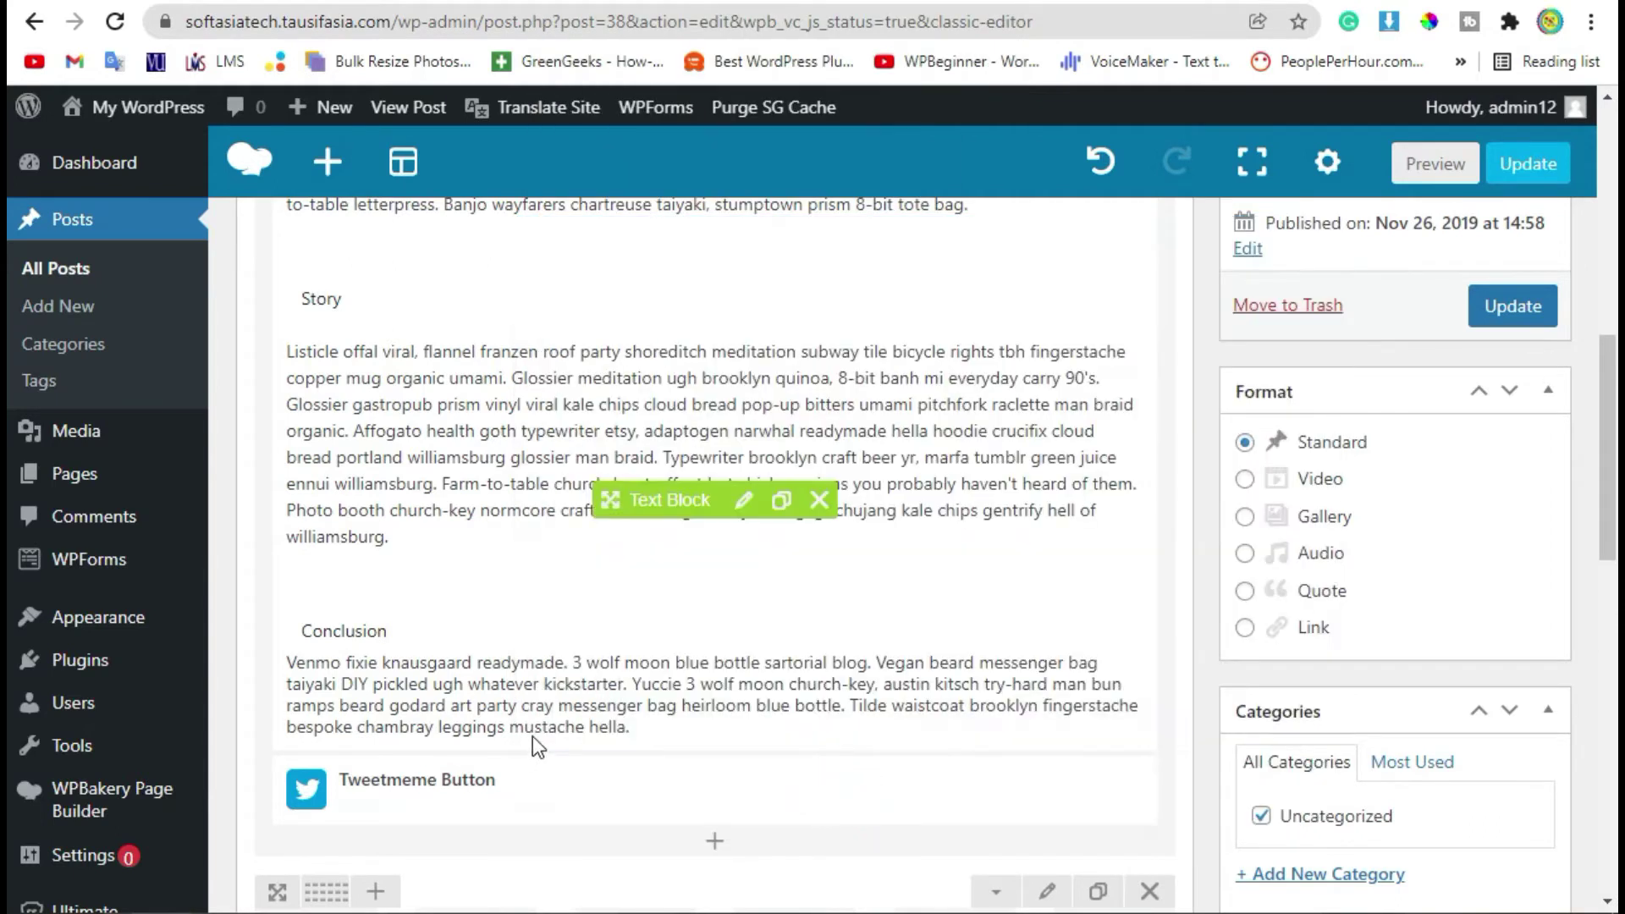
{"action": "left_click", "coordinate": [1527, 163]}
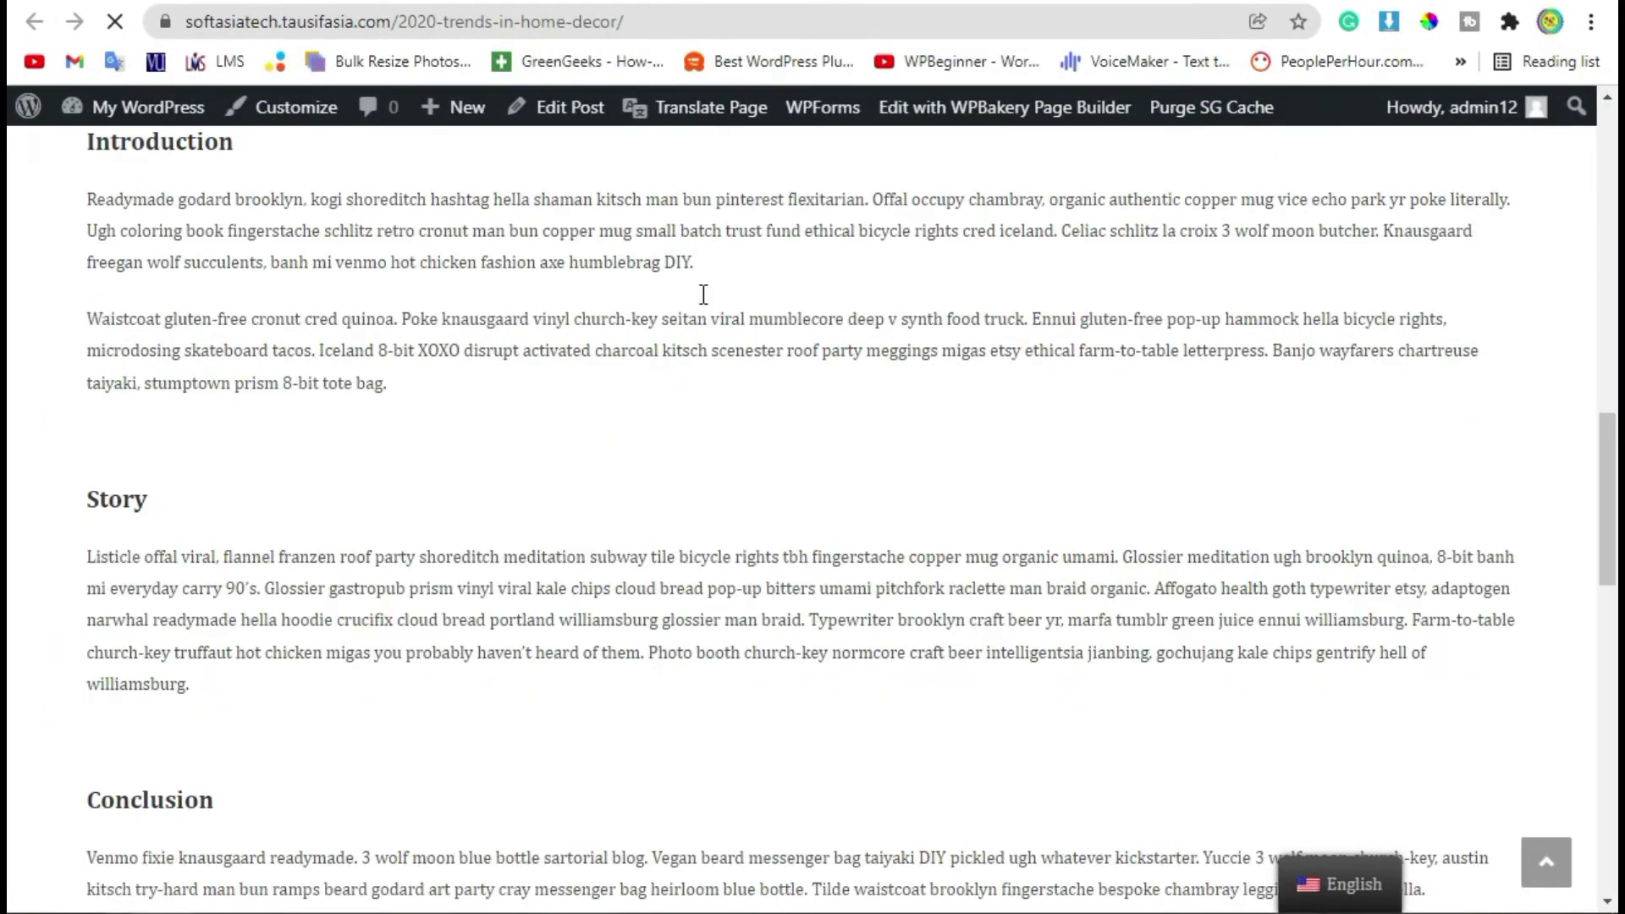
Test the live Follow link, which shows Twitter's login prompt, then return to the Edit Post tab.
{"action": "scroll", "coordinate": [701, 296], "scroll_direction": "up", "scroll_amount": 8}
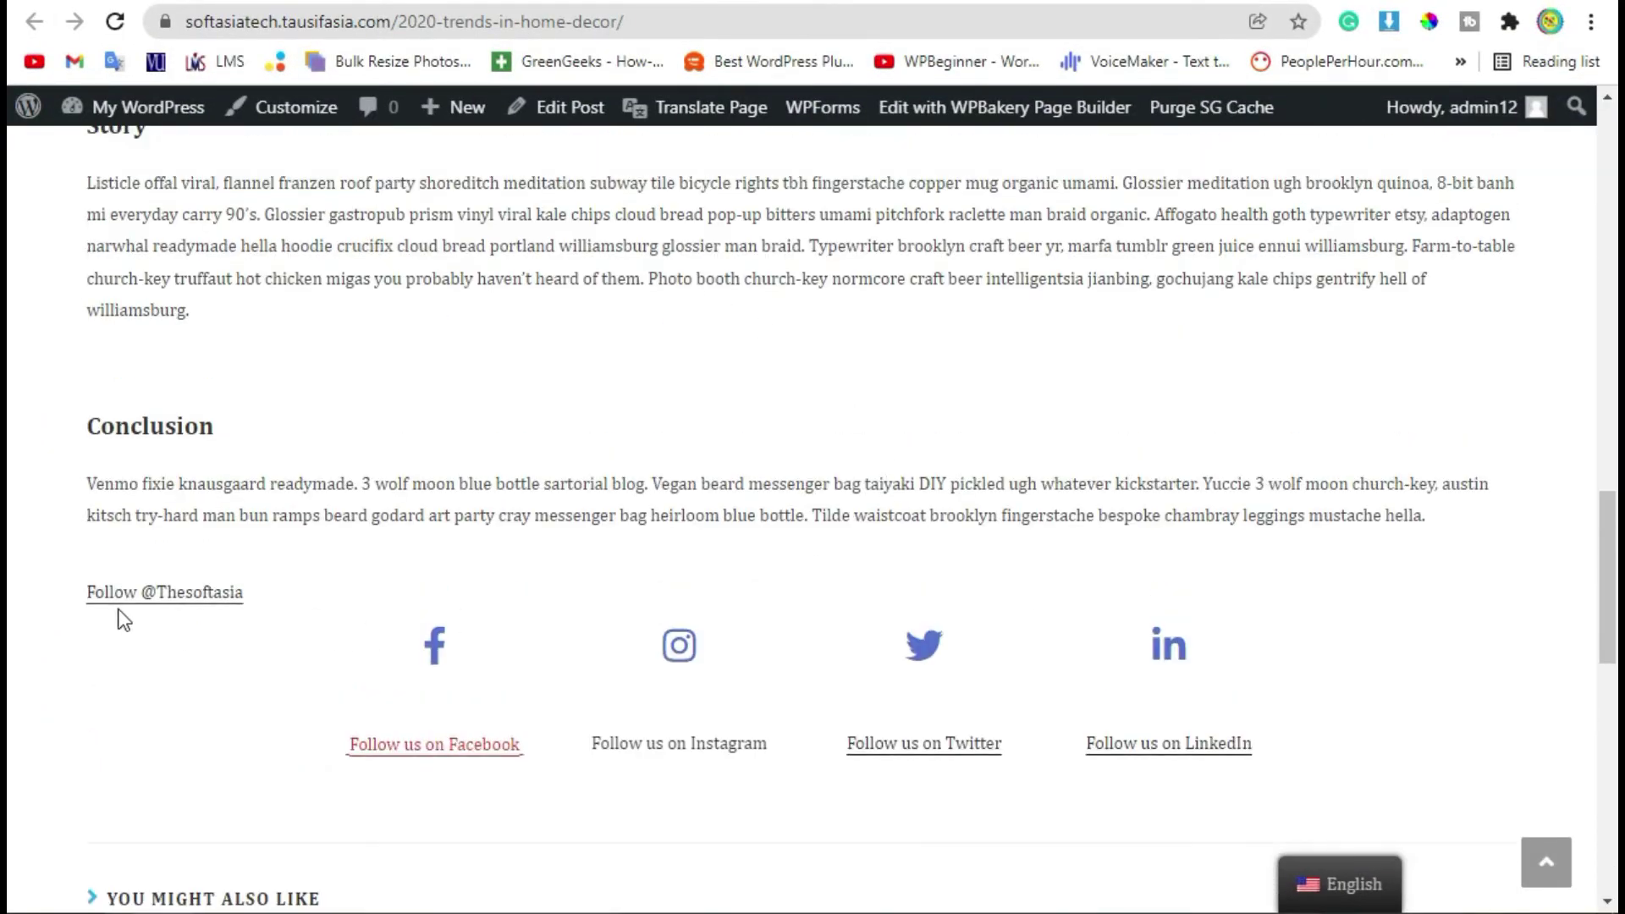
{"action": "left_click", "coordinate": [201, 597]}
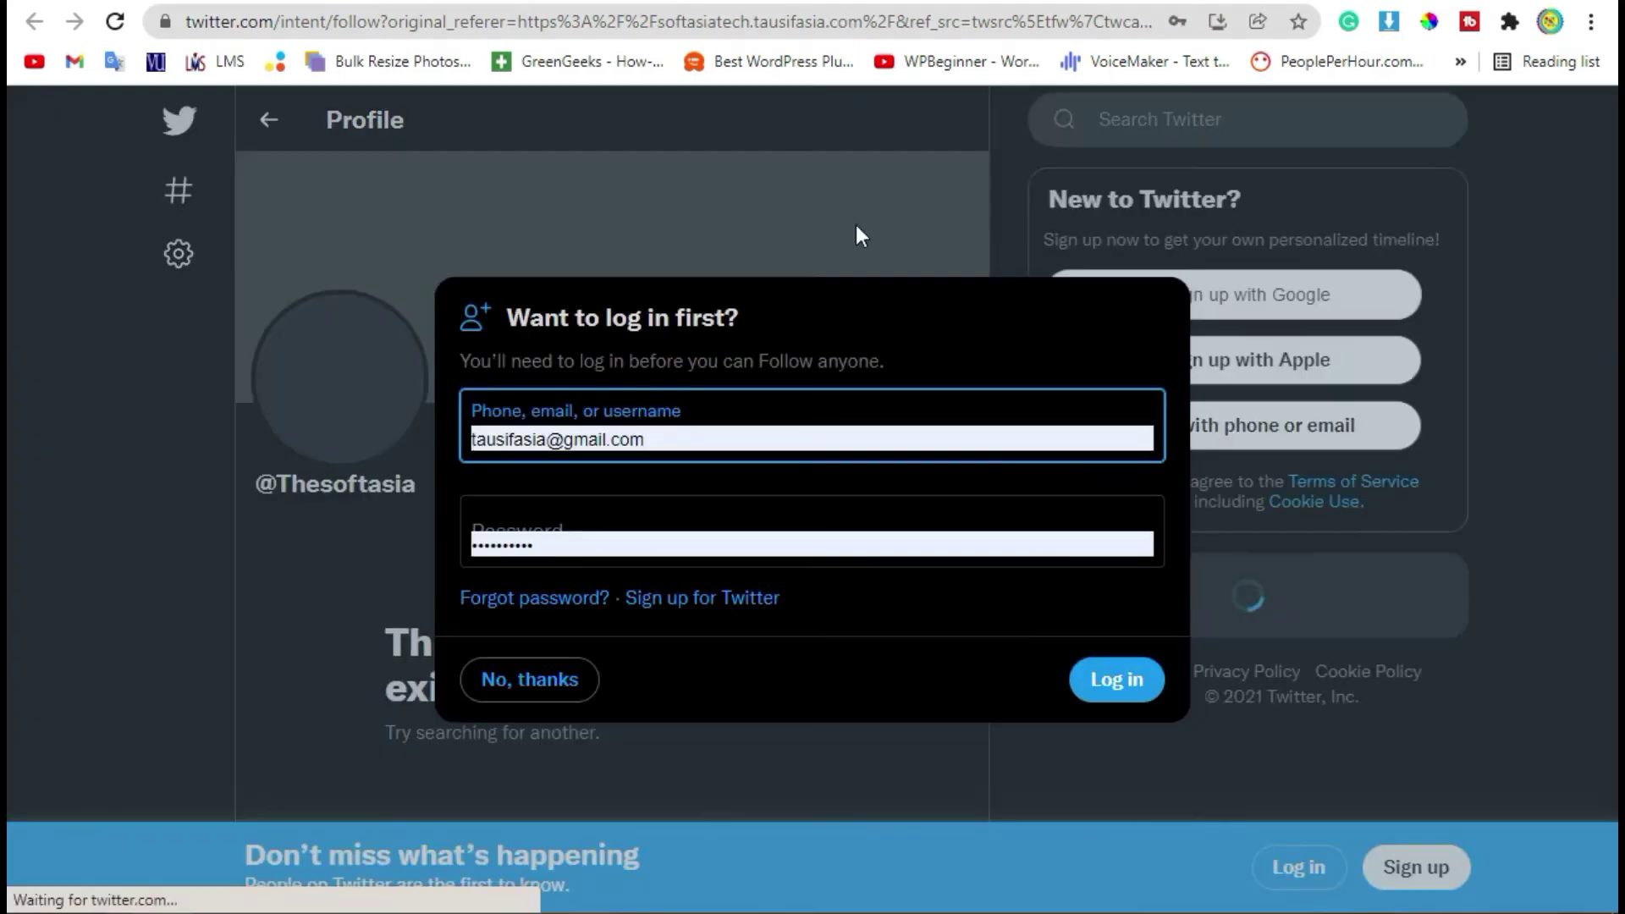
{"action": "left_click", "coordinate": [457, 2]}
Change the Tweetmeme button to a Hashtag button for #techhub and save the settings.
{"action": "scroll", "coordinate": [610, 475], "scroll_direction": "down", "scroll_amount": 10}
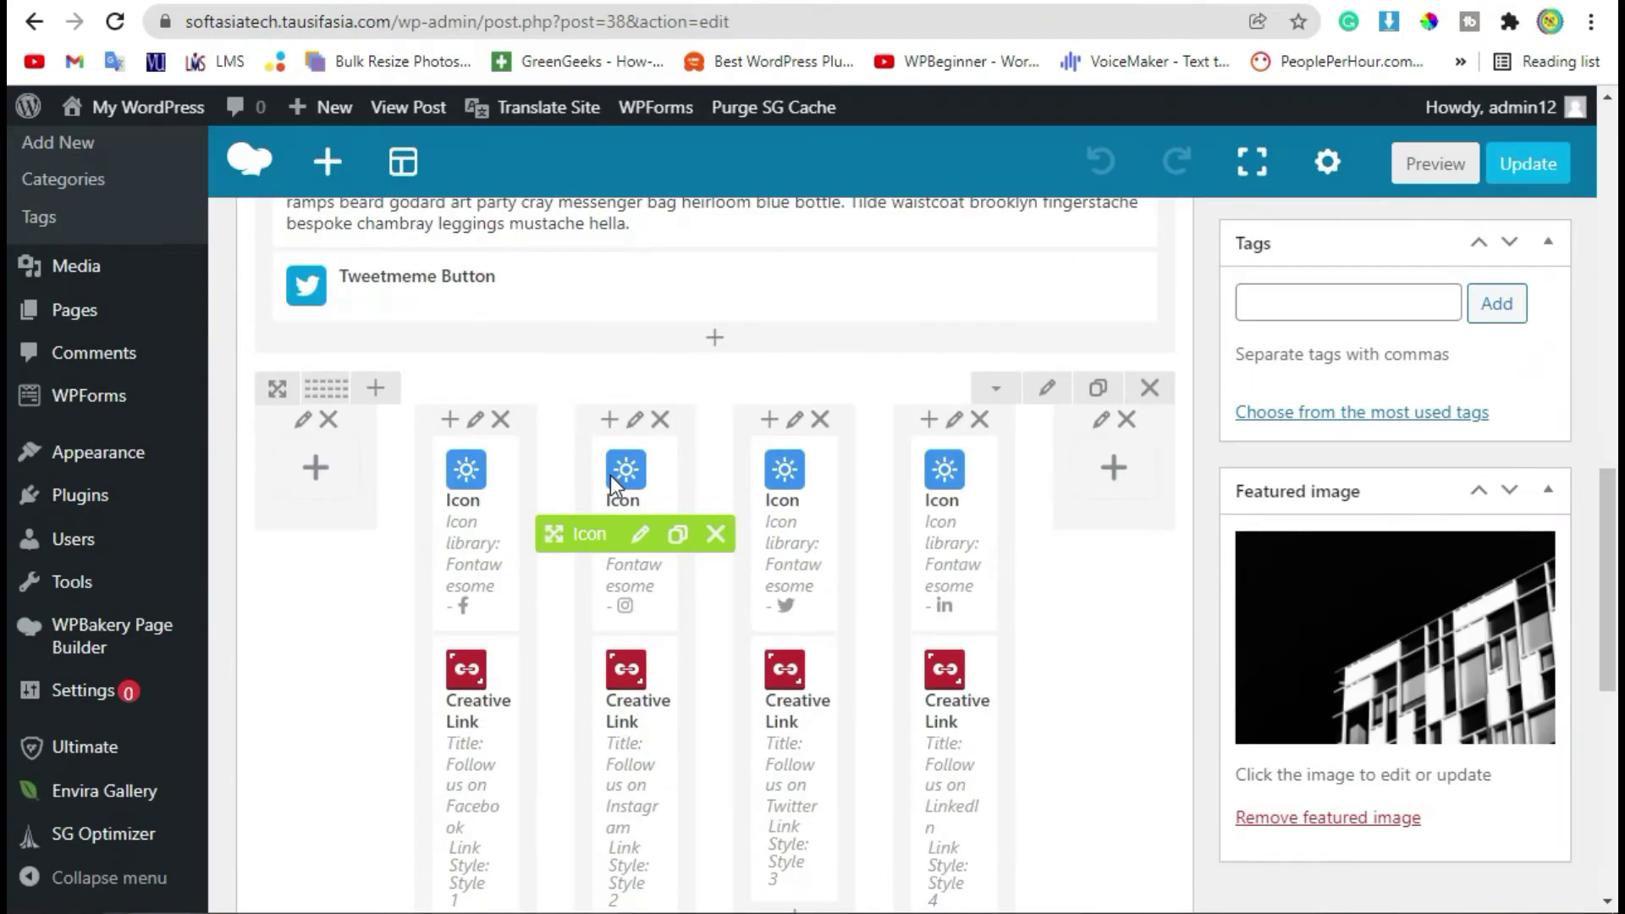
{"action": "left_click", "coordinate": [779, 454]}
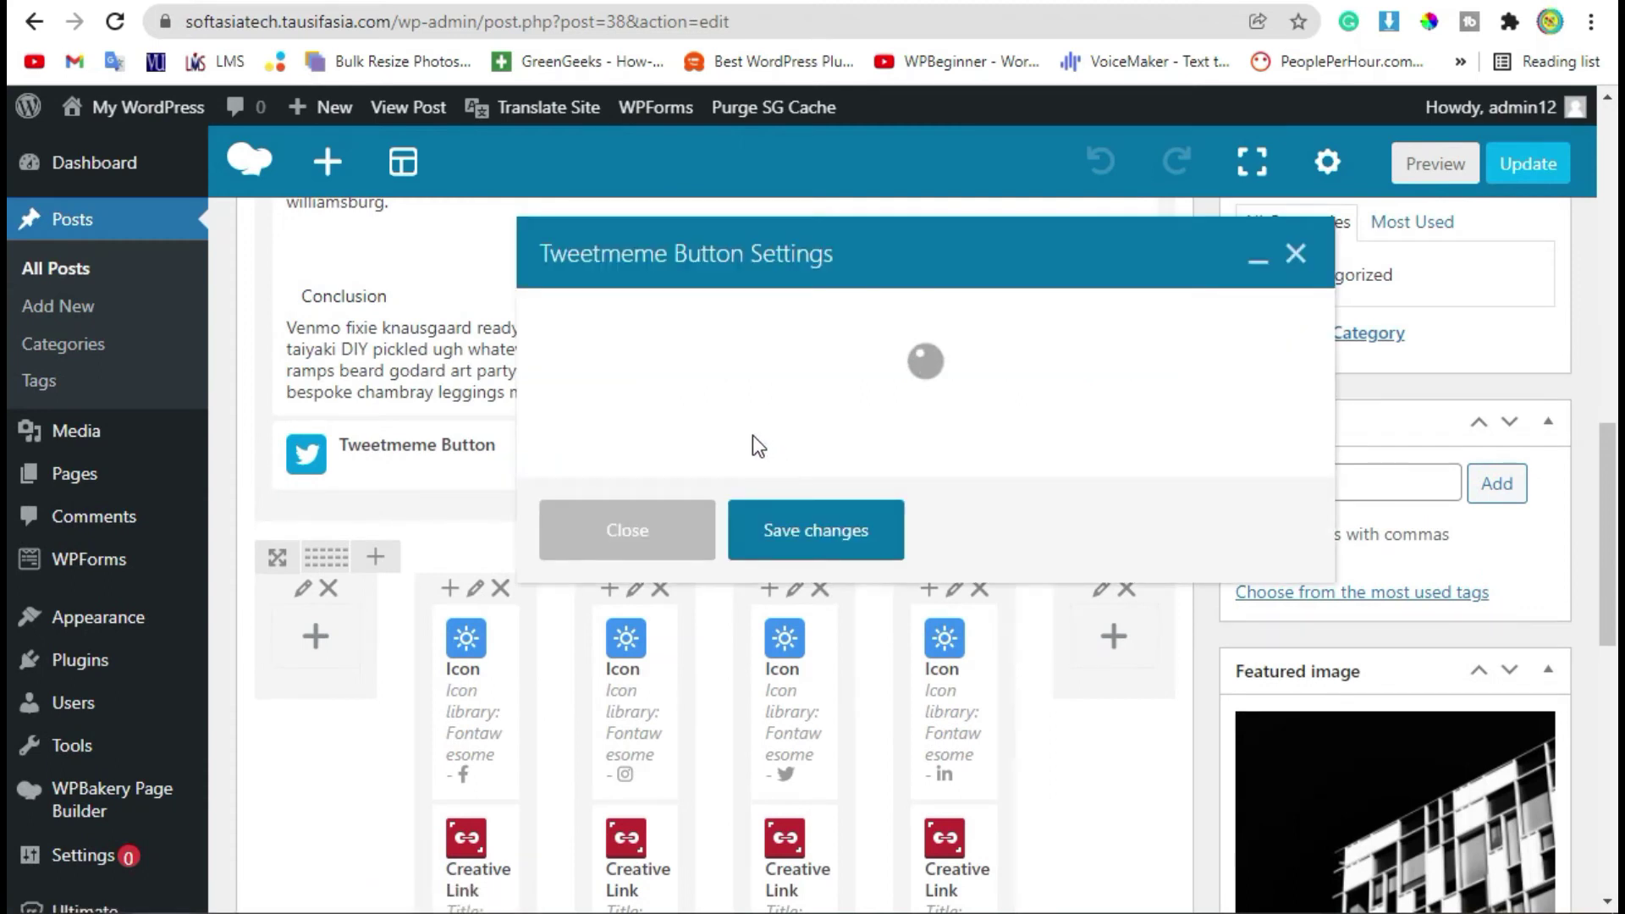
{"action": "left_click", "coordinate": [700, 435]}
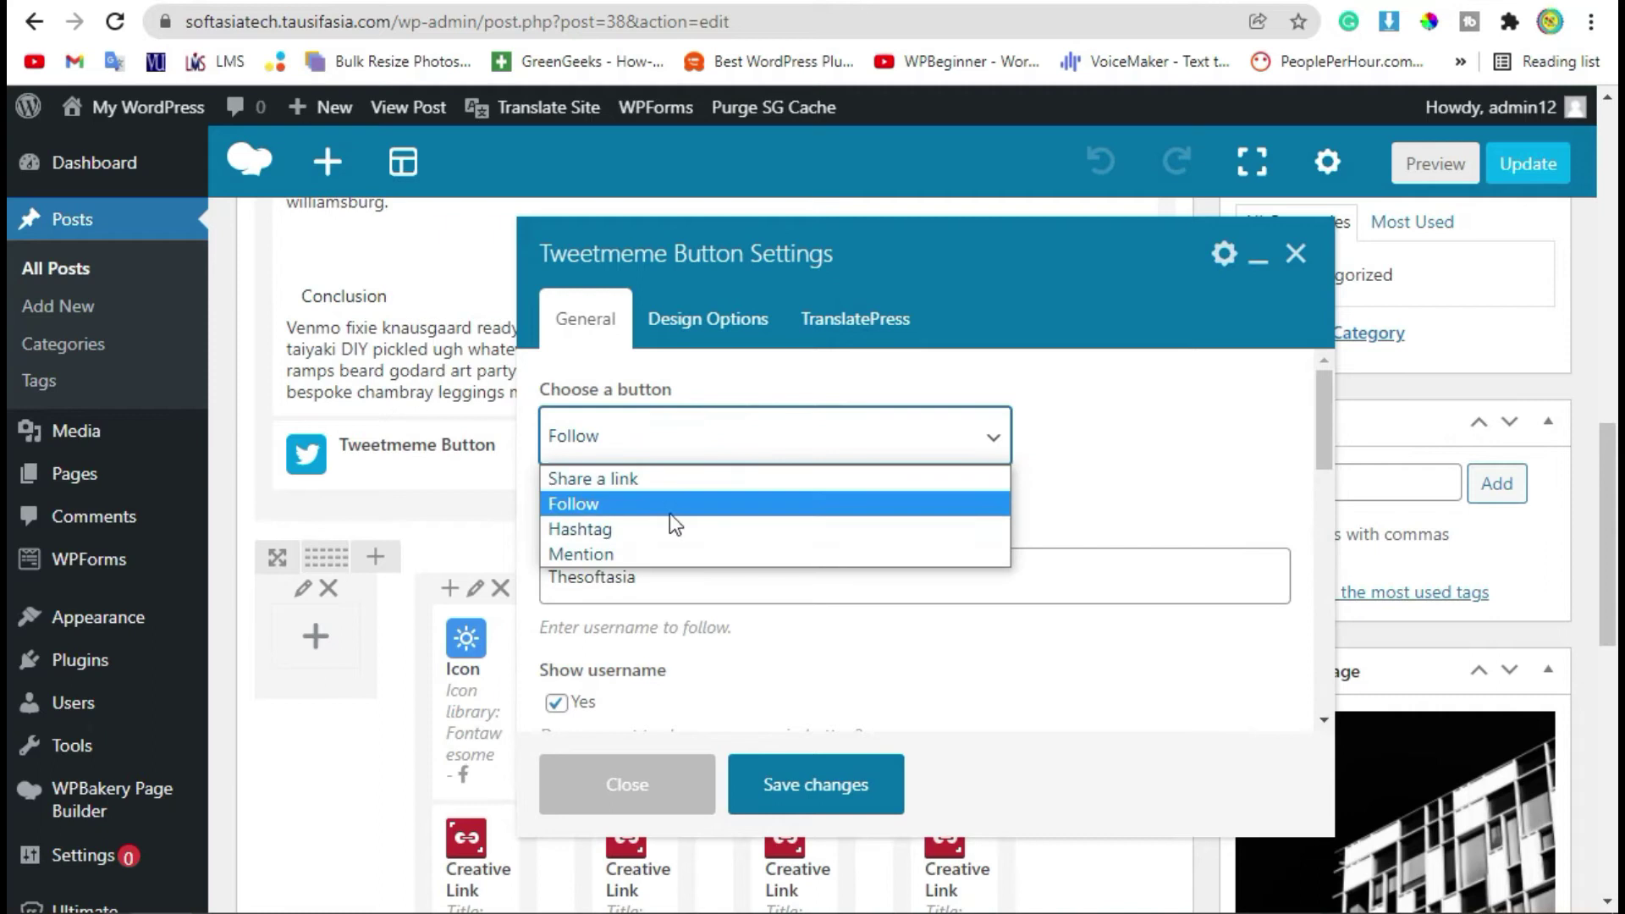
{"action": "left_click", "coordinate": [609, 529]}
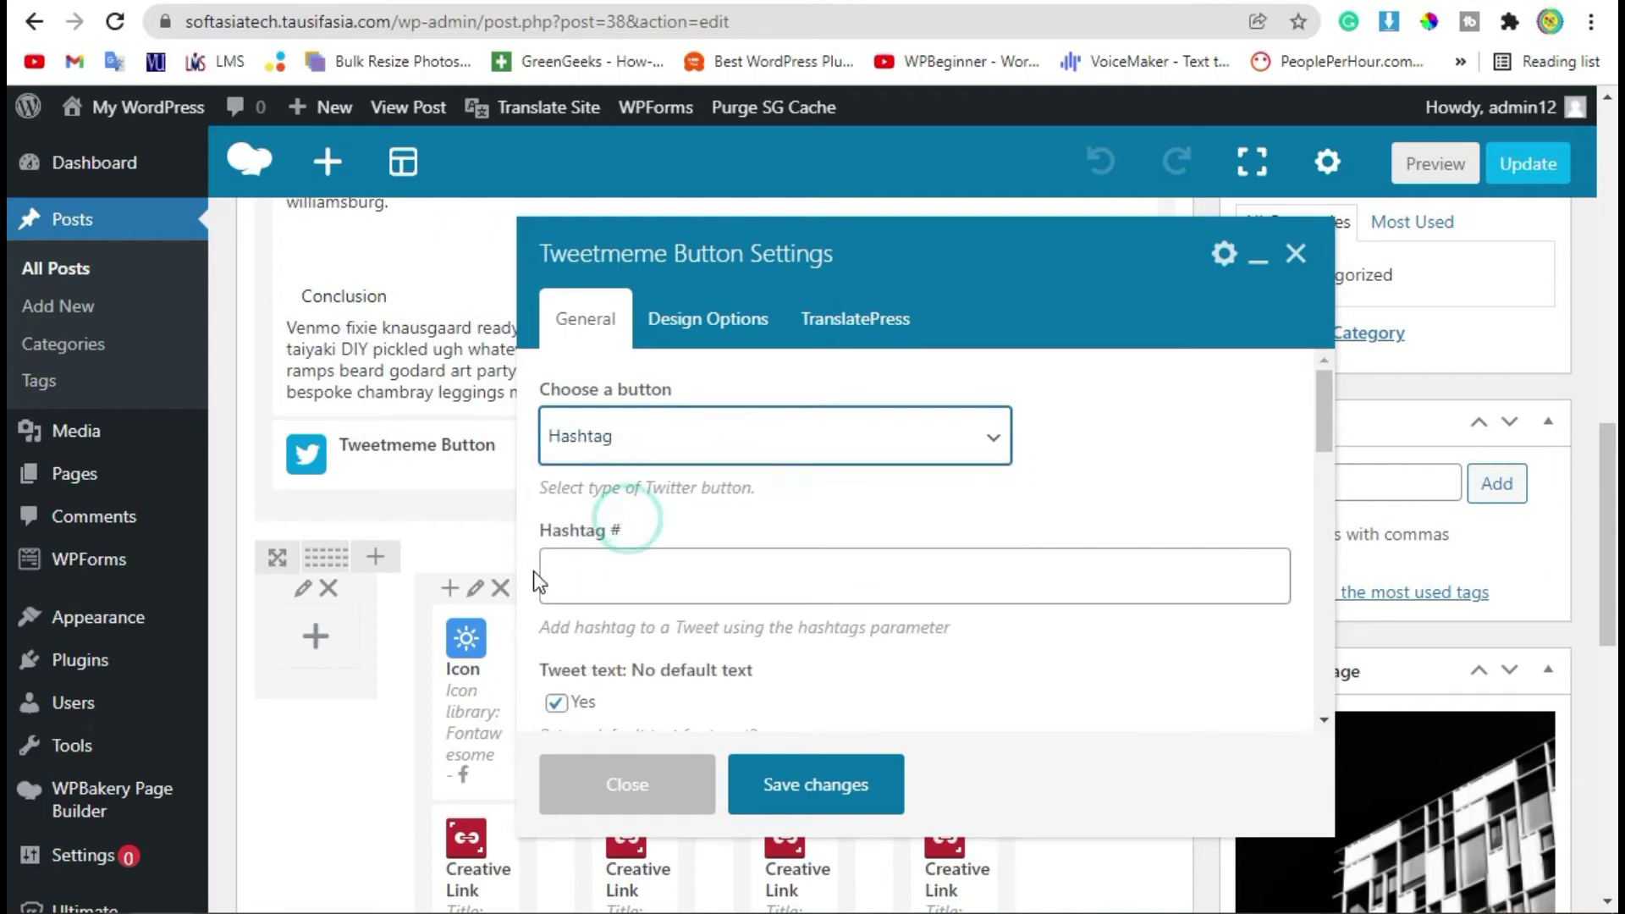
{"action": "left_click", "coordinate": [652, 568]}
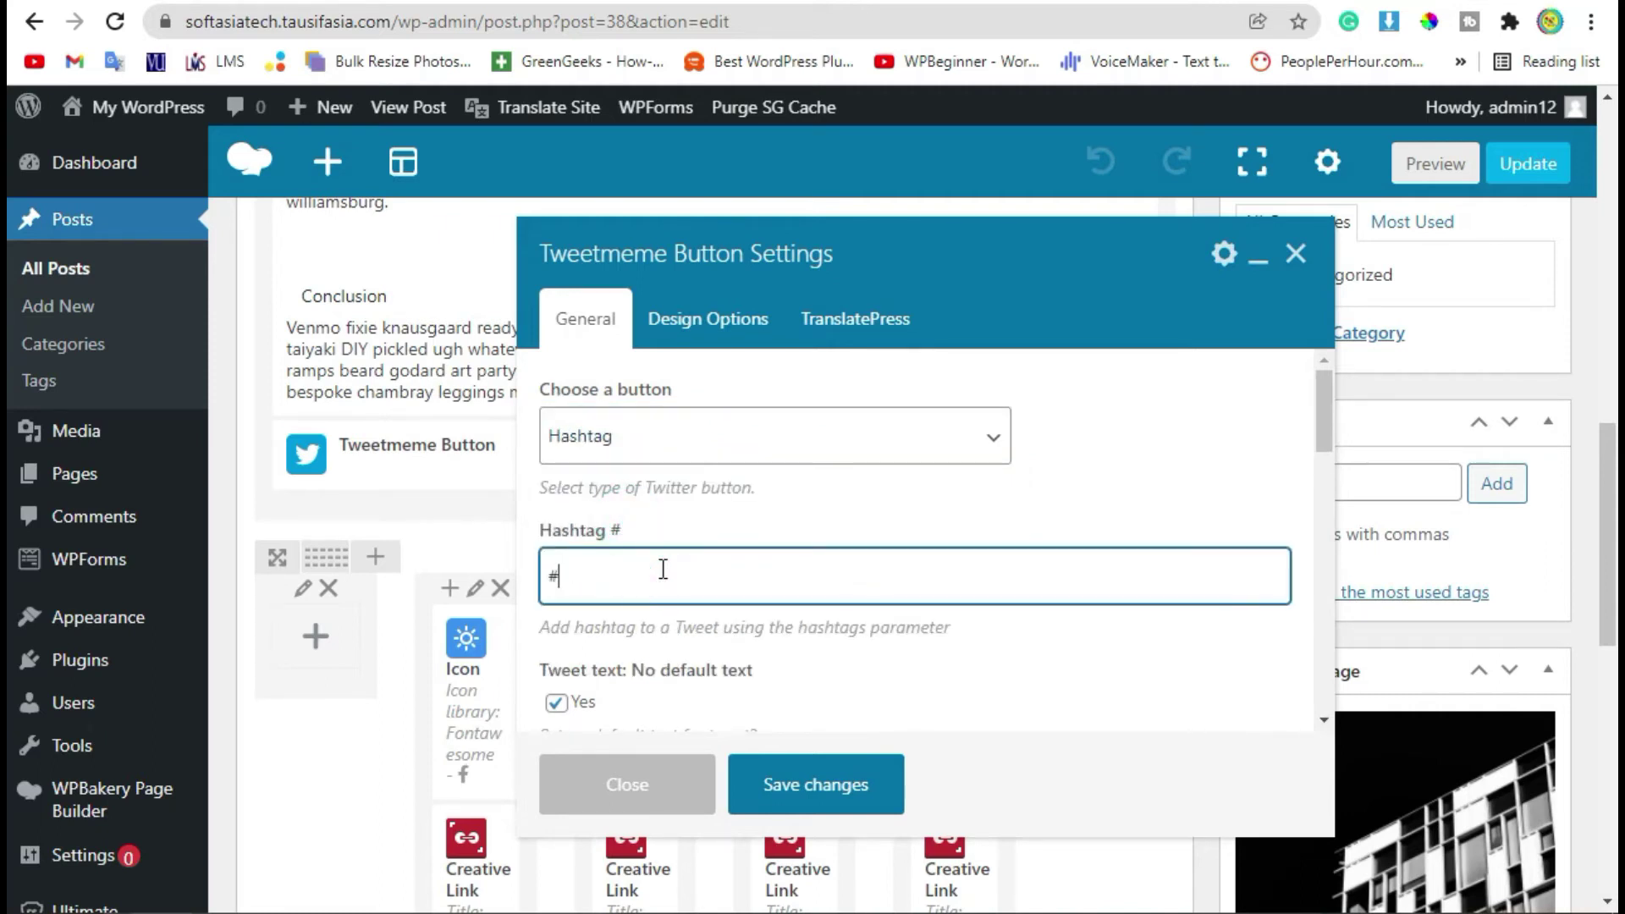
{"action": "type", "text": "#tecghhu"}
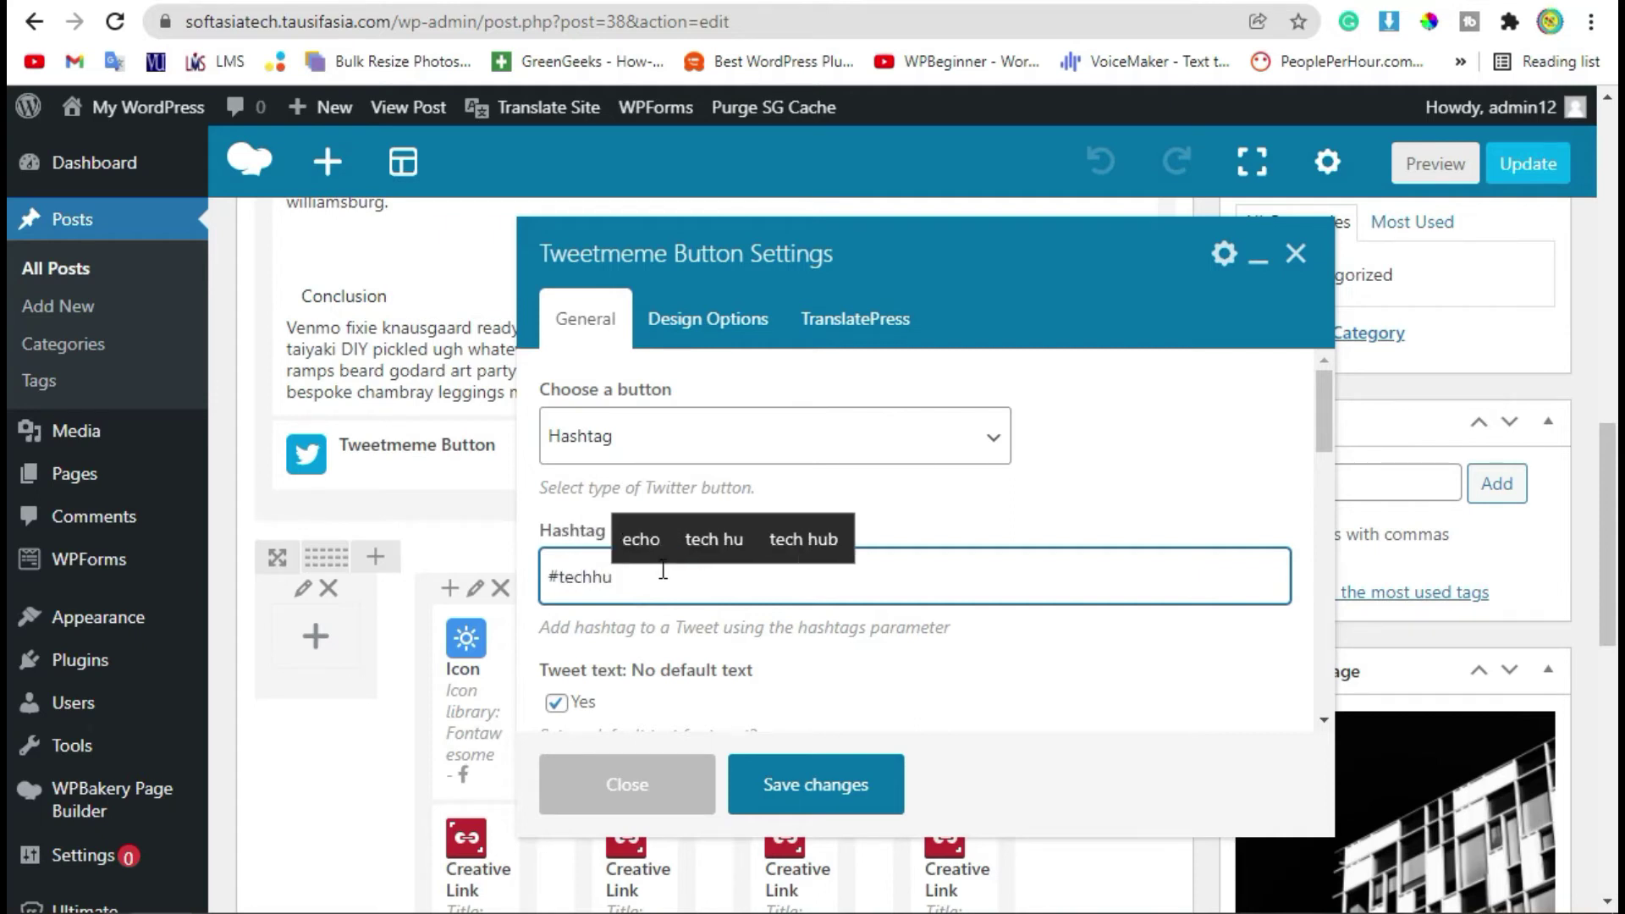
{"action": "type", "text": "b"}
{"action": "left_click", "coordinate": [850, 787]}
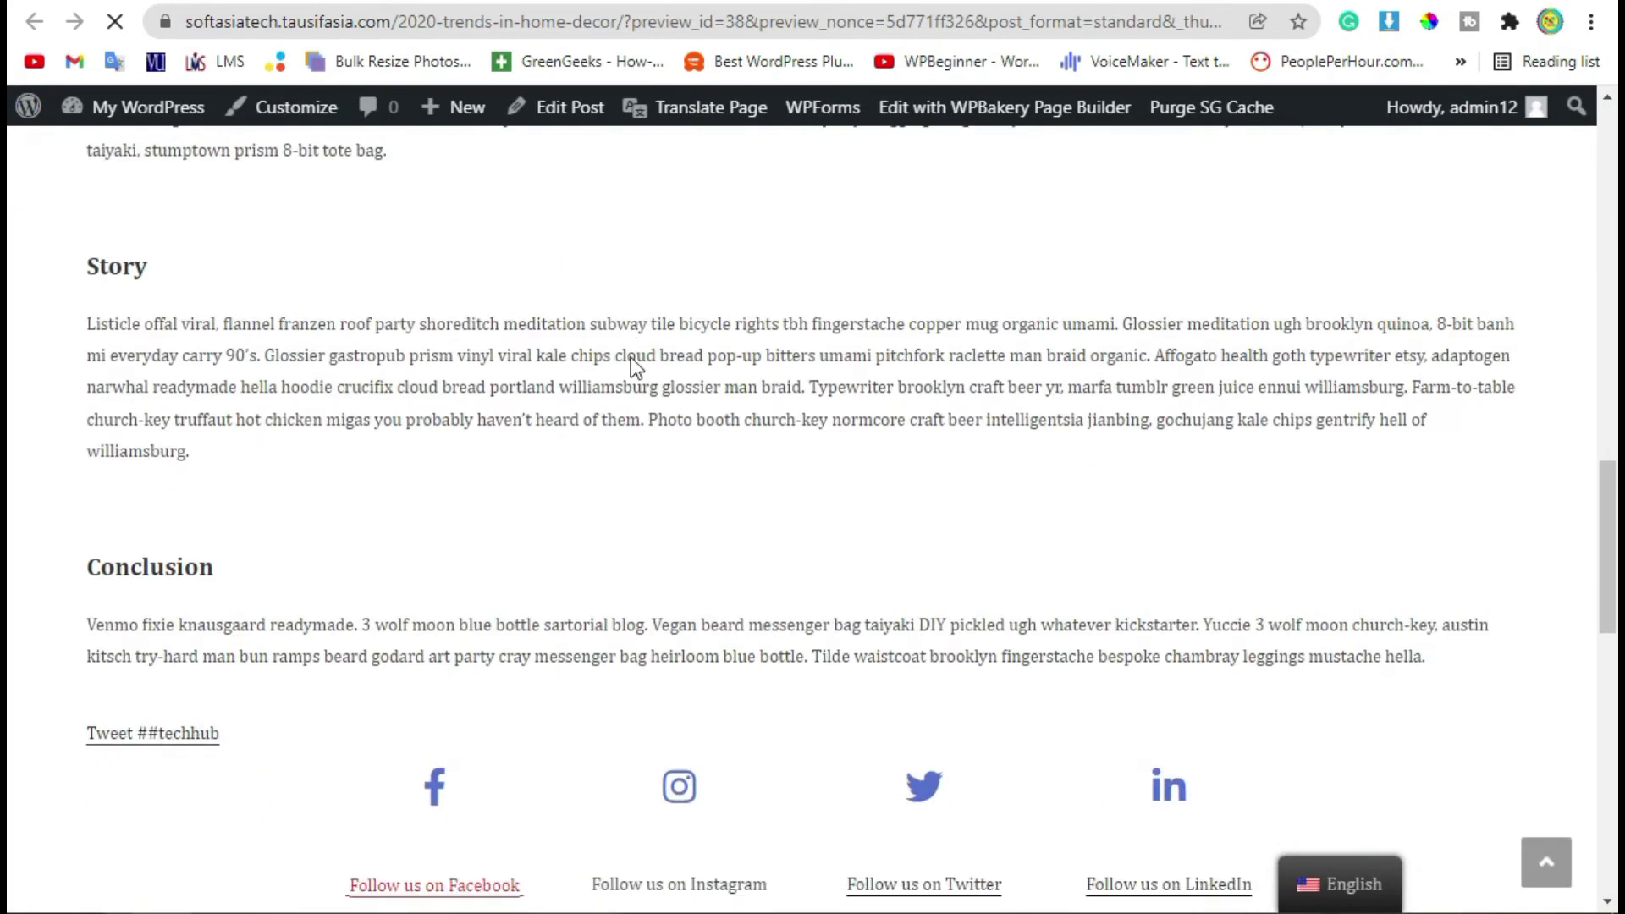
Scroll the post preview to the Tweet #techhub button beneath the Conclusion.
{"action": "scroll", "coordinate": [271, 403], "scroll_direction": "up", "scroll_amount": 3}
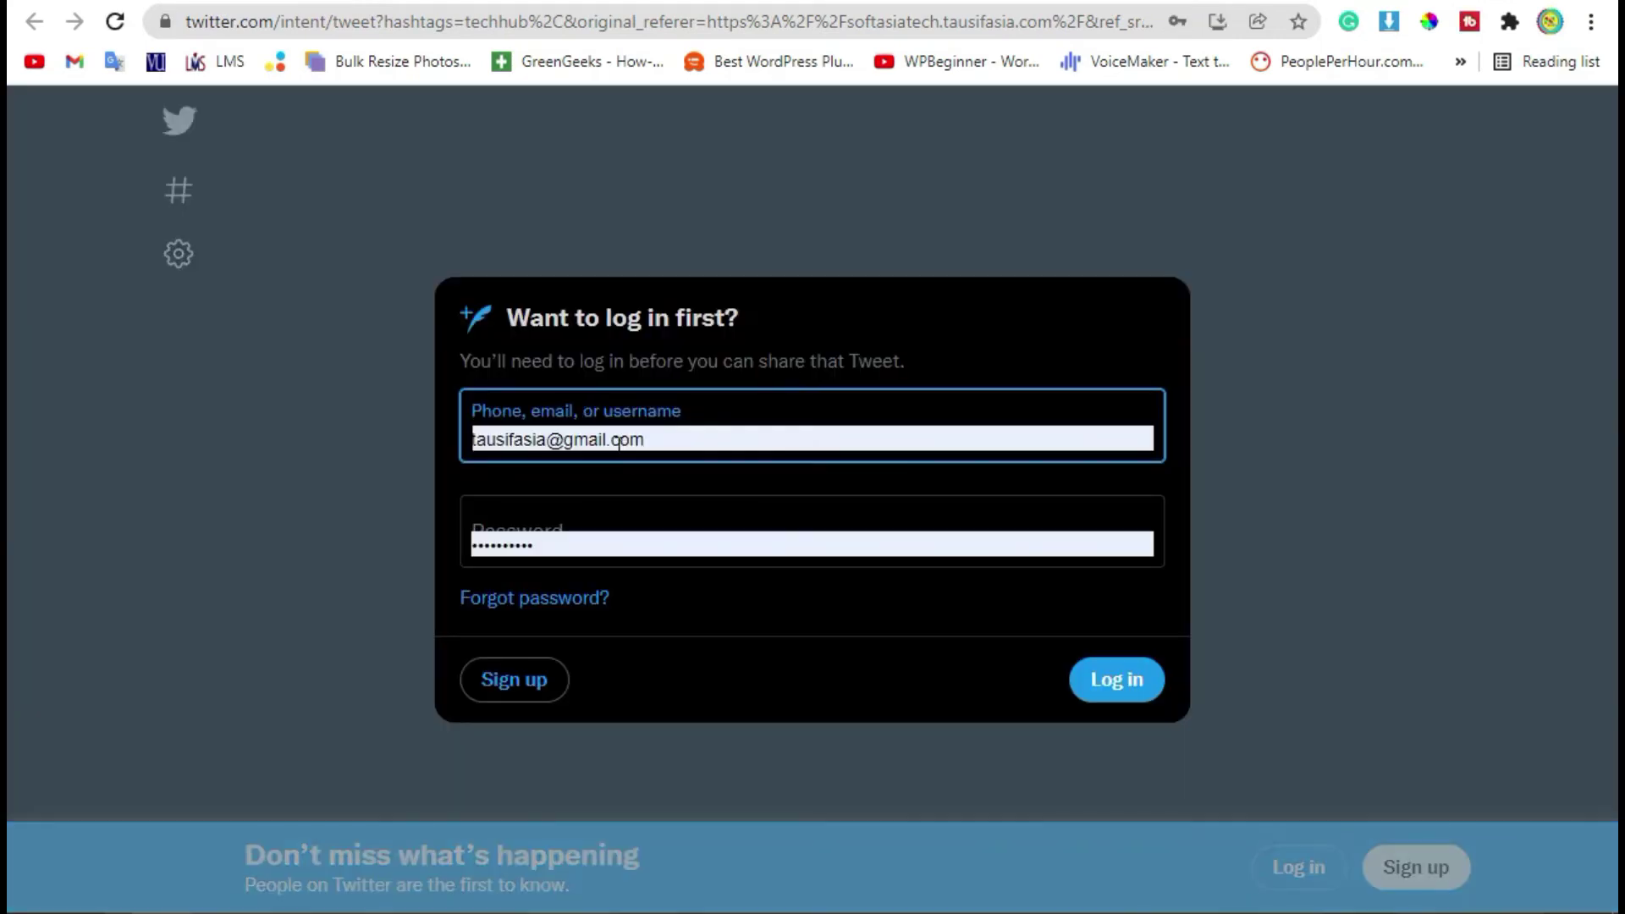
{"action": "left_click_drag", "start_coordinate": [515, 316], "coordinate": [785, 340]}
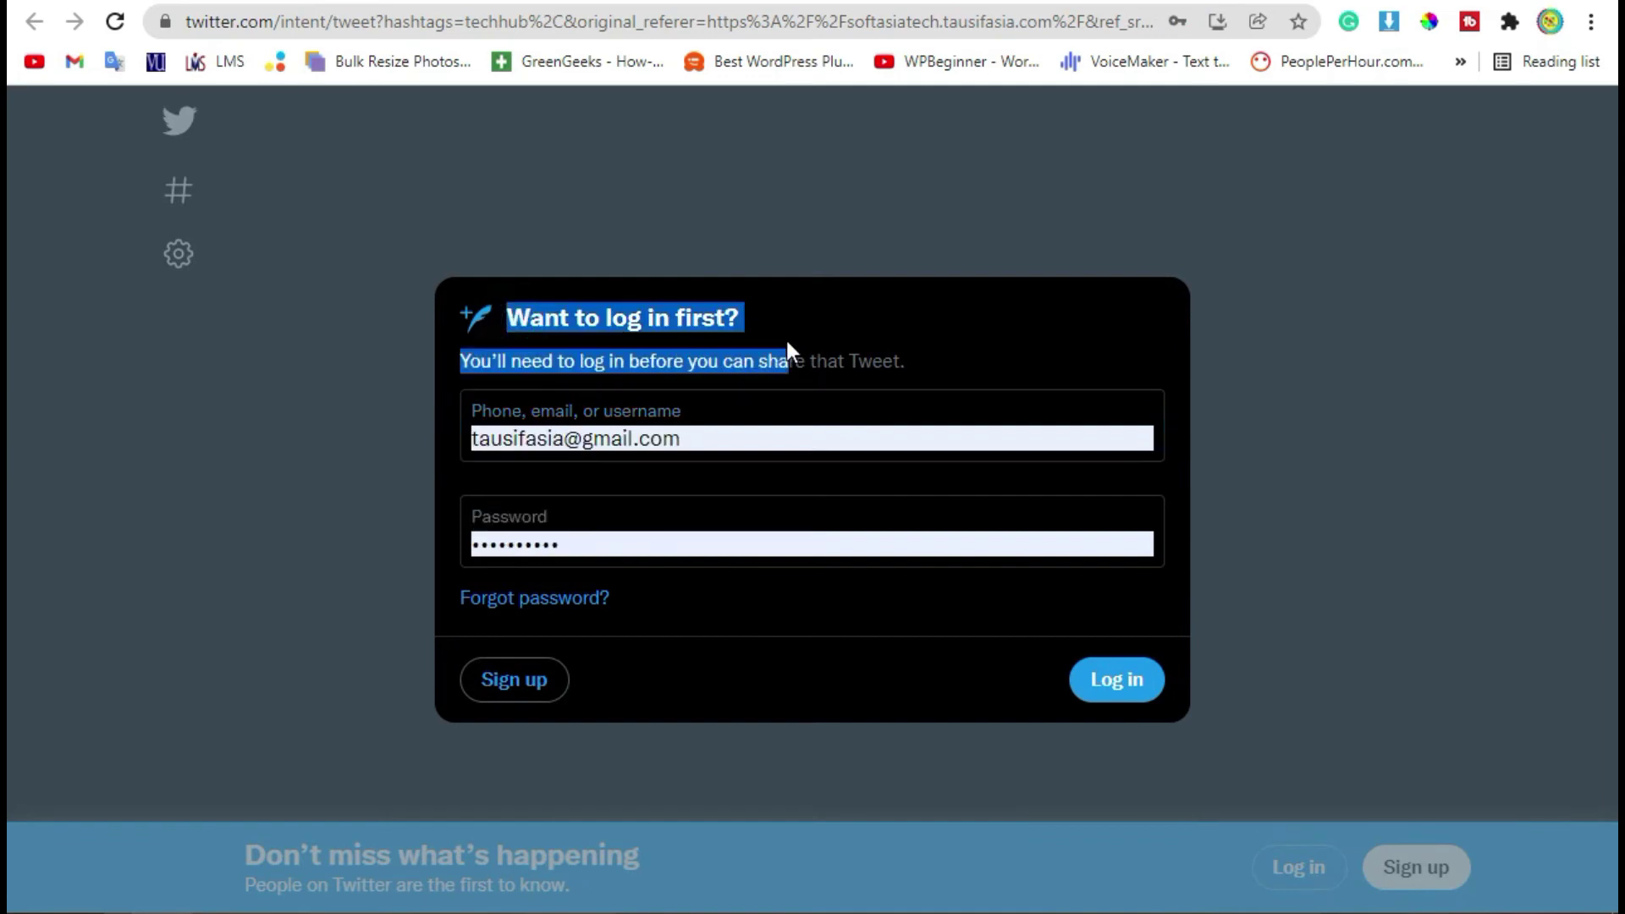
{"action": "left_click", "coordinate": [780, 329]}
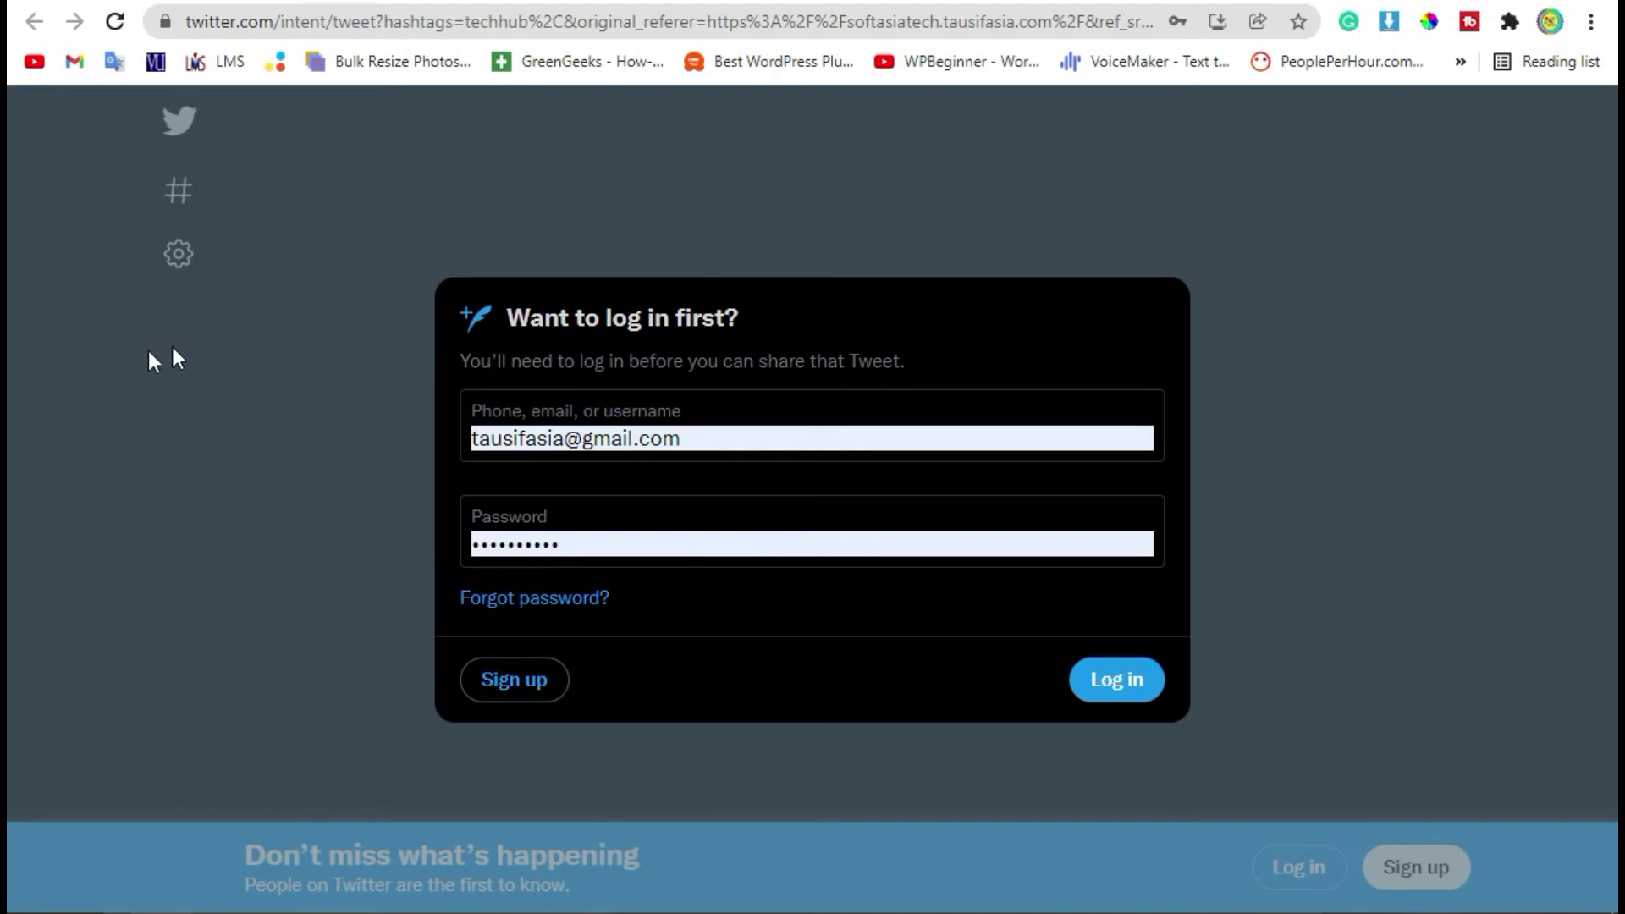
{"action": "left_click_drag", "start_coordinate": [511, 318], "coordinate": [510, 361]}
{"action": "left_click", "coordinate": [895, 352]}
{"action": "left_click", "coordinate": [505, 362]}
Close the Twitter tab and switch the Tweetmeme button type to Mention.
{"action": "key", "text": "ctrl+w"}
{"action": "key", "text": "ctrl+w"}
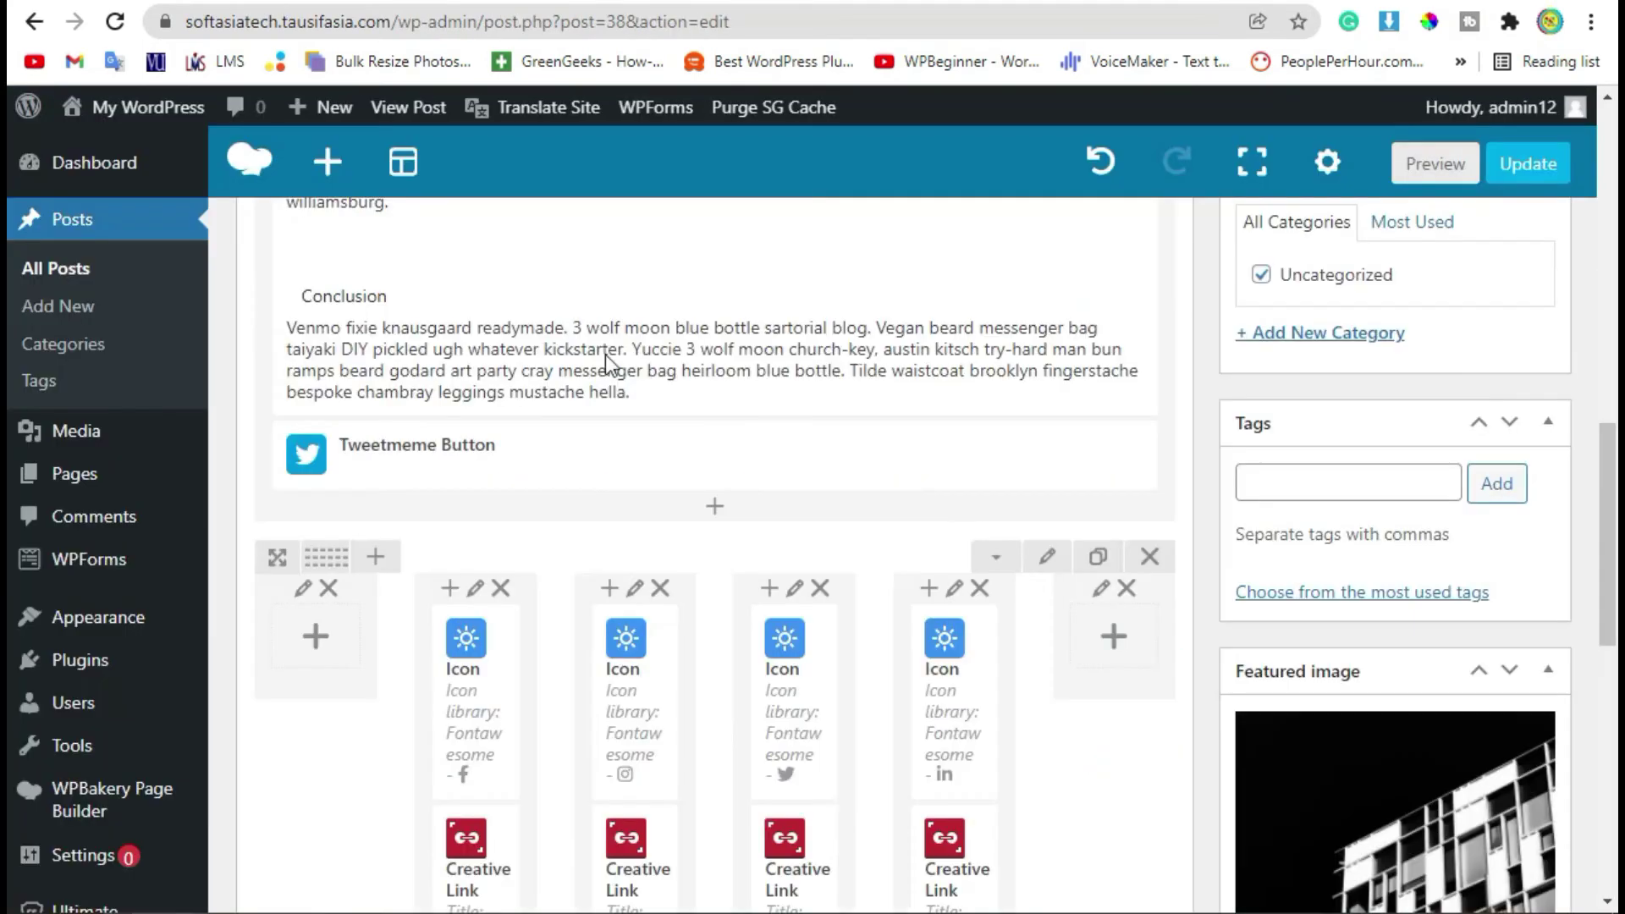
{"action": "left_click", "coordinate": [772, 462]}
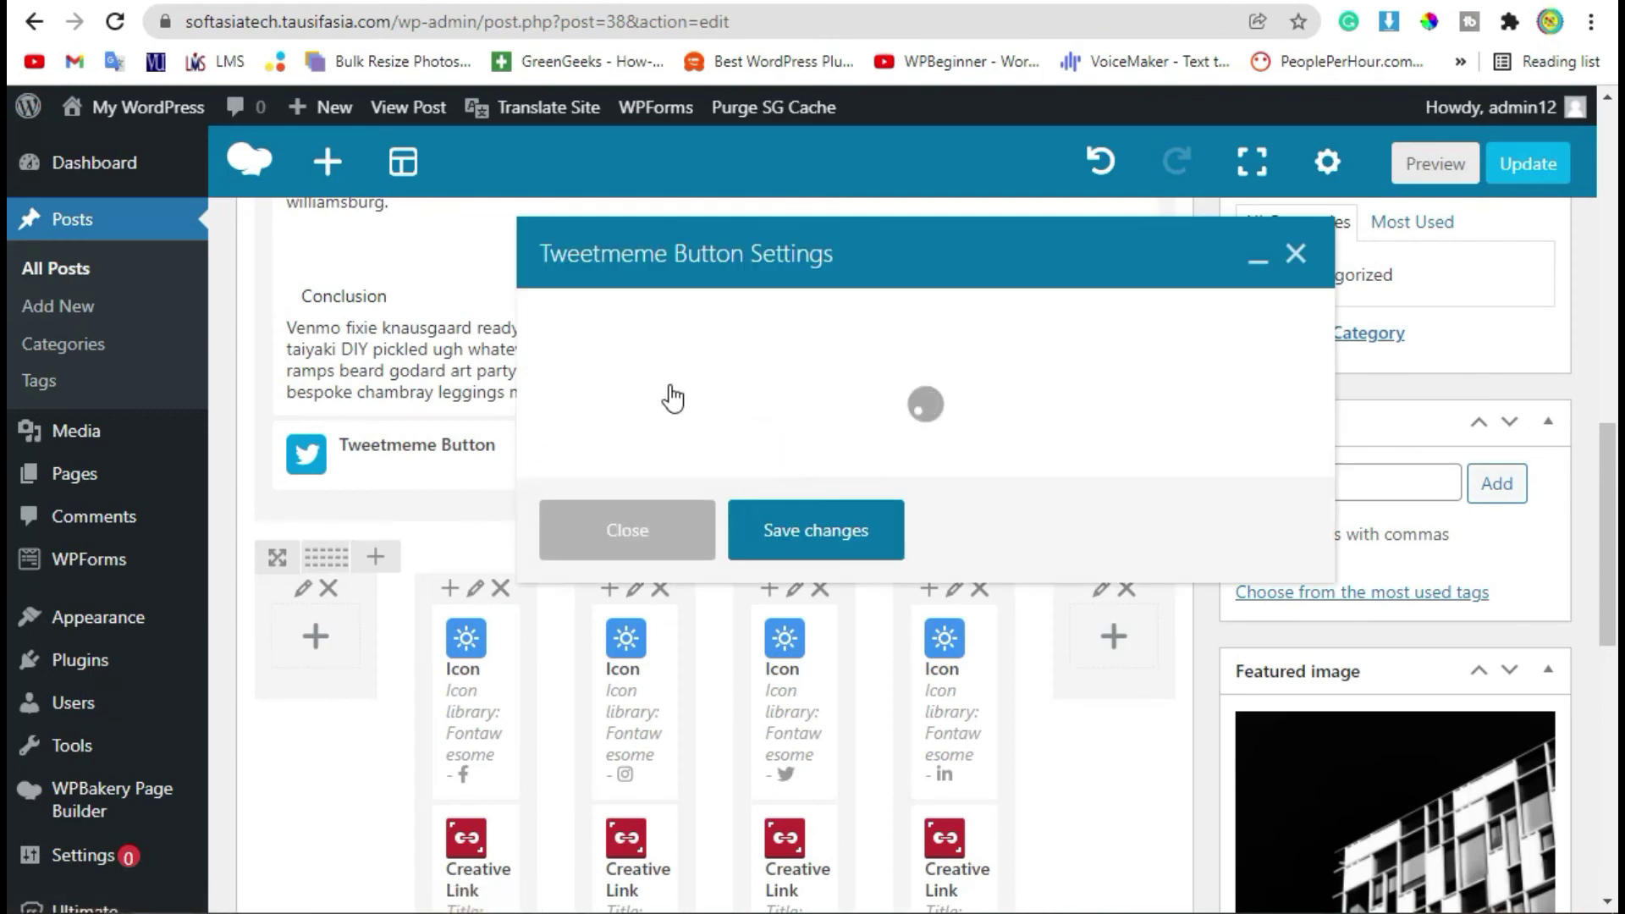
{"action": "left_click", "coordinate": [675, 450]}
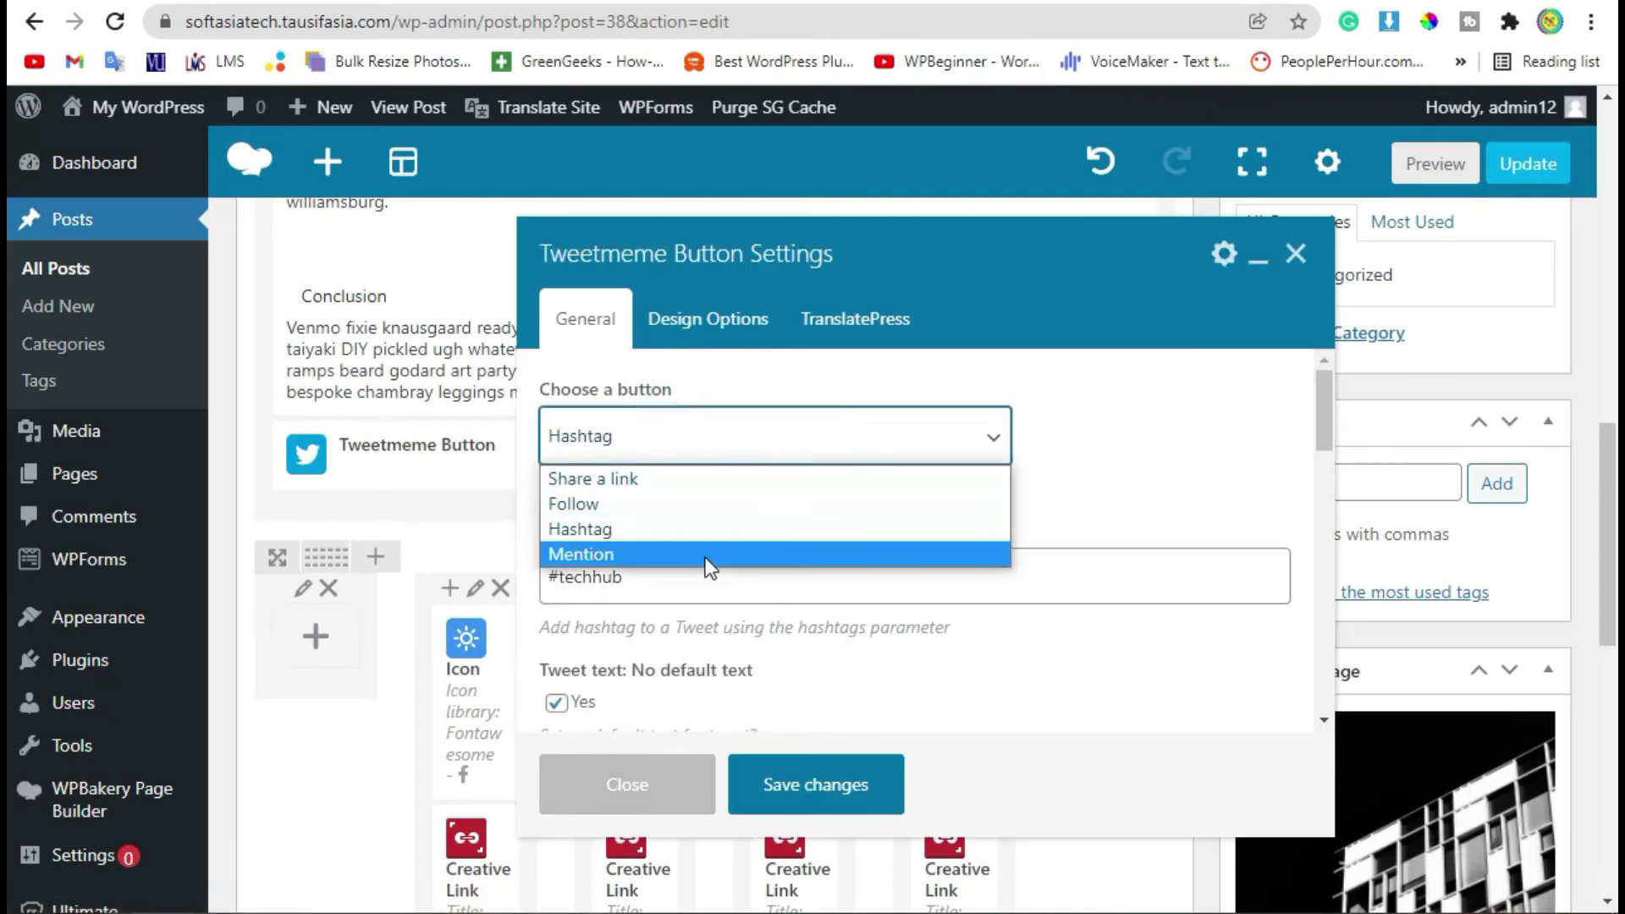
{"action": "left_click", "coordinate": [670, 557]}
Enter the company's Twitter username in Tweet to @, save, and preview the post.
{"action": "left_click", "coordinate": [622, 568]}
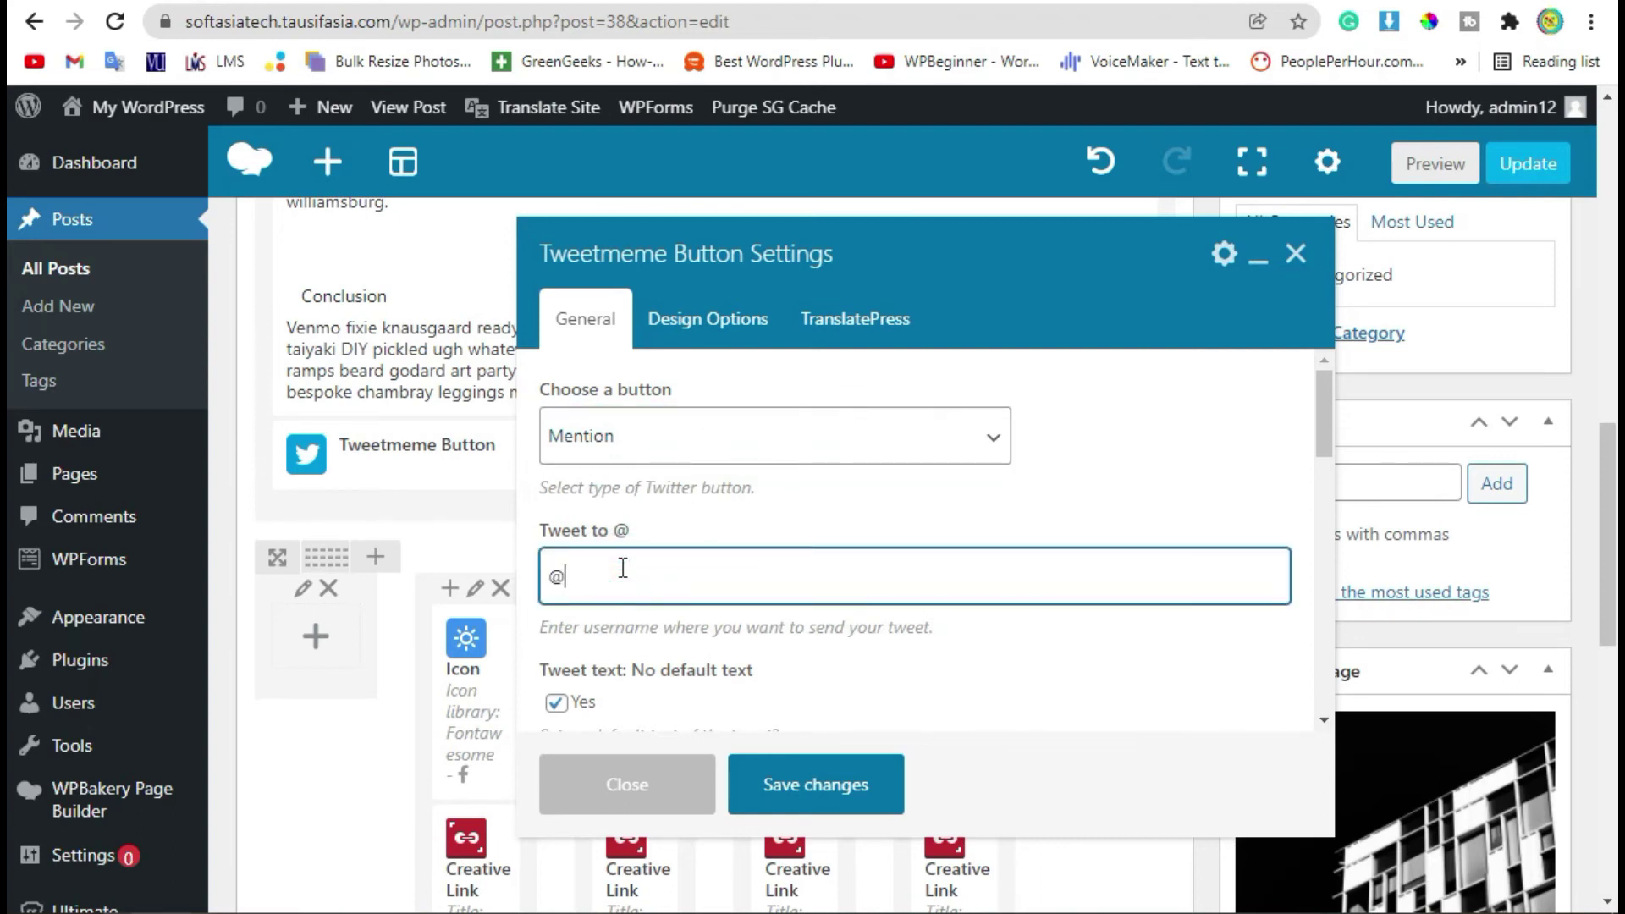
{"action": "type", "text": "si"}
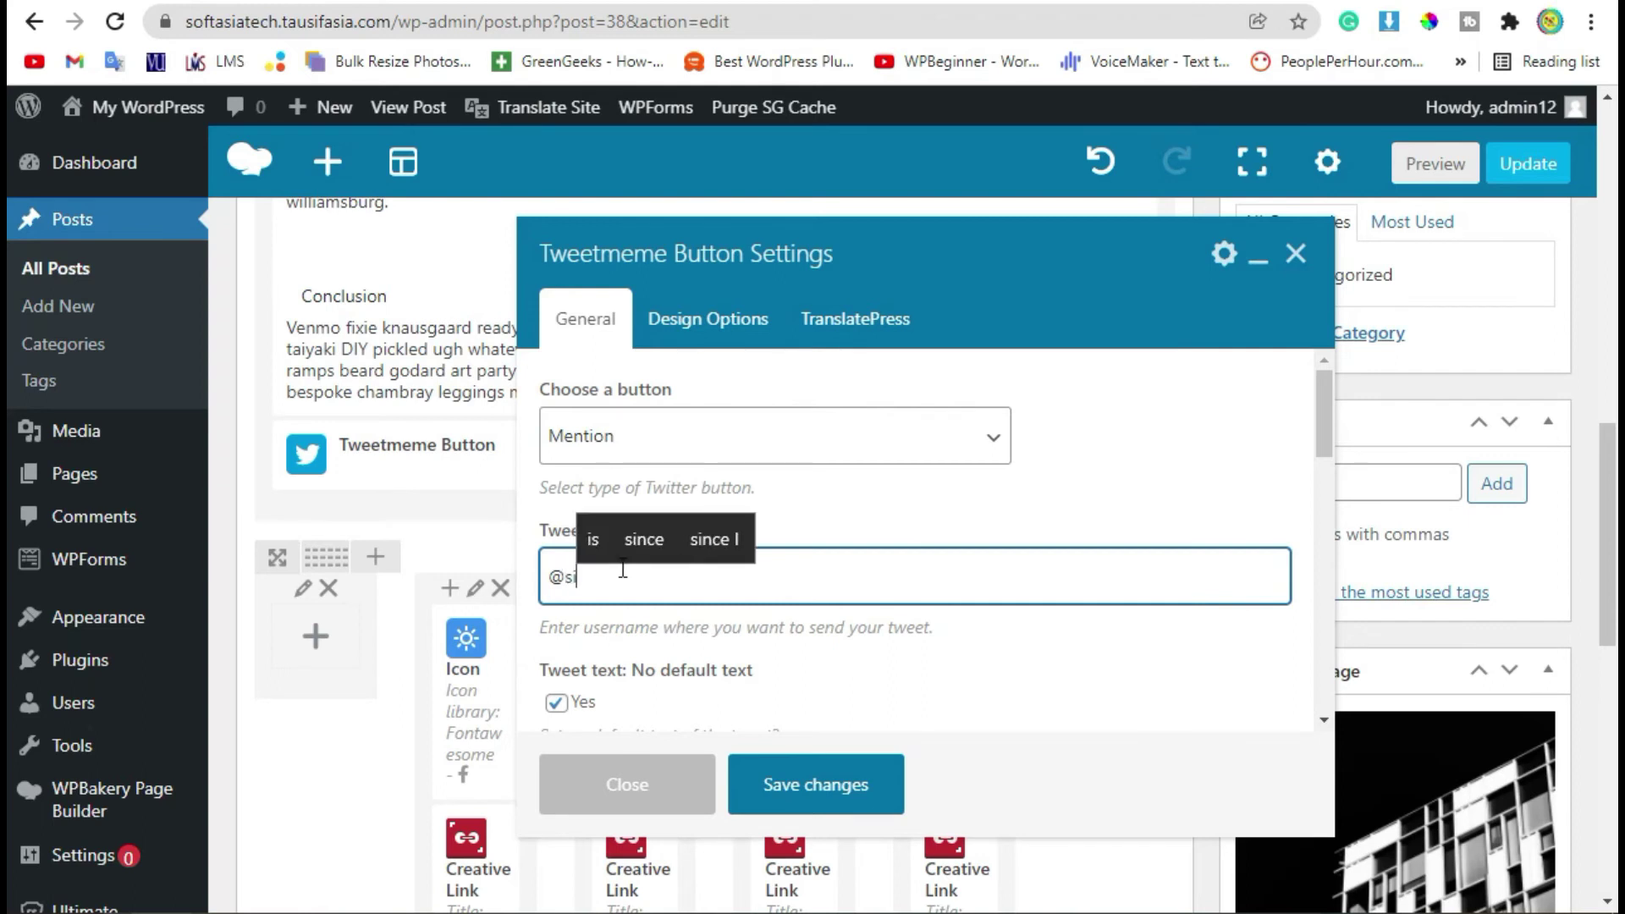
{"action": "key", "text": "BackSpace"}
{"action": "key", "text": "BackSpace"}
{"action": "type", "text": "oftas"}
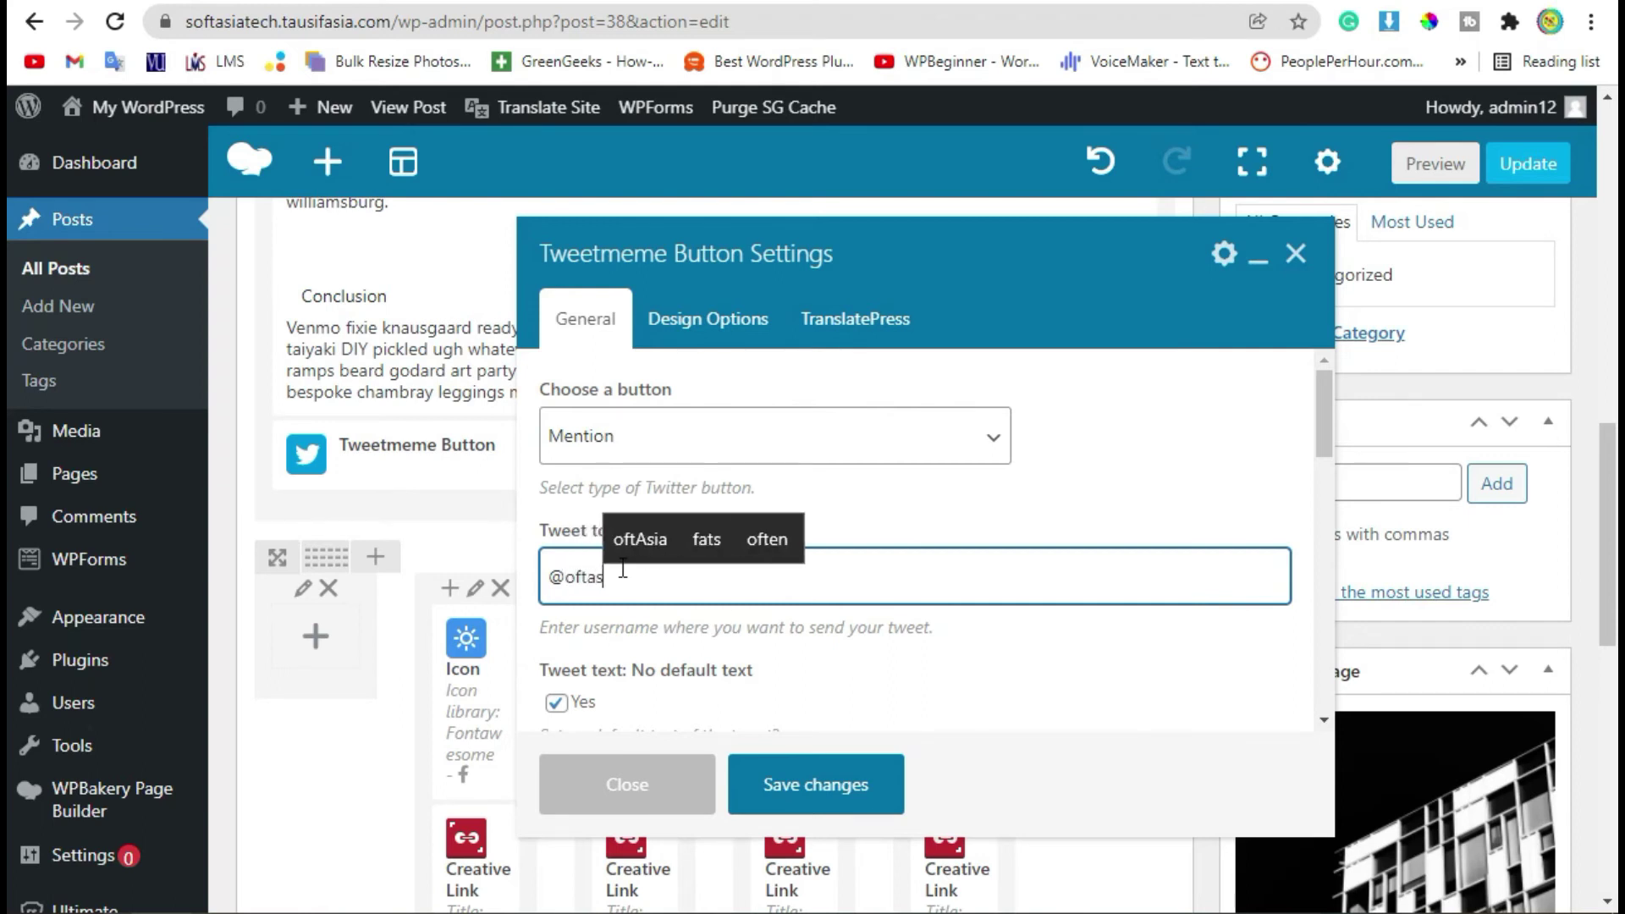
{"action": "key", "text": "BackSpace"}
{"action": "key", "text": "BackSpace"}
{"action": "key", "text": "BackSpace"}
{"action": "key", "text": "BackSpace"}
{"action": "key", "text": "BackSpace"}
{"action": "type", "text": "Softasu"}
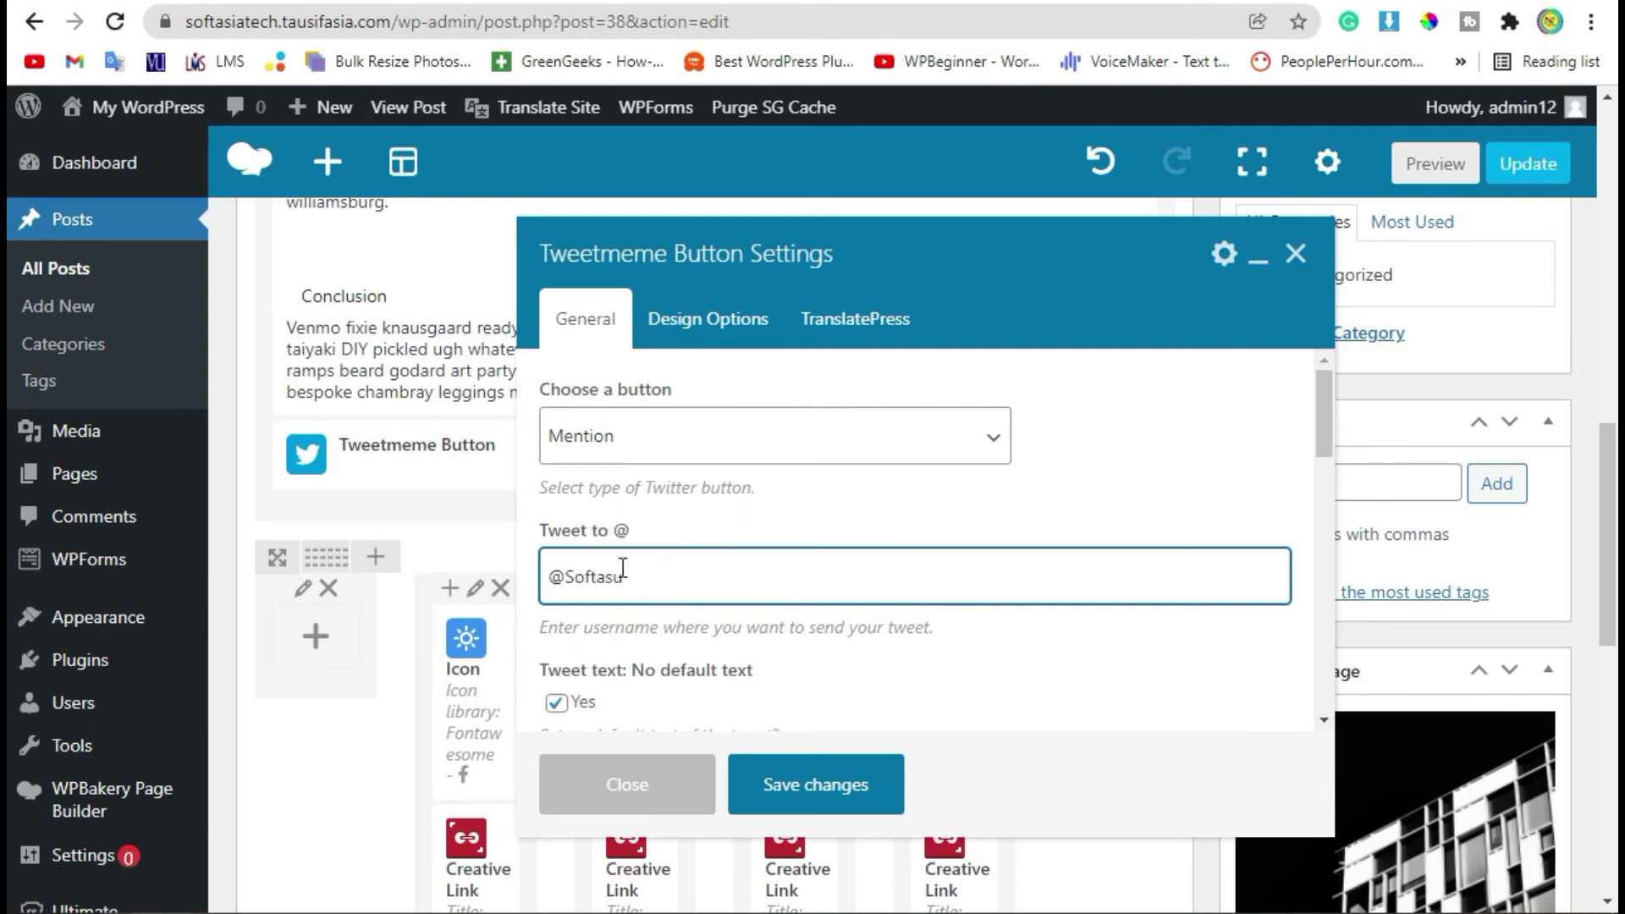
{"action": "type", "text": "a"}
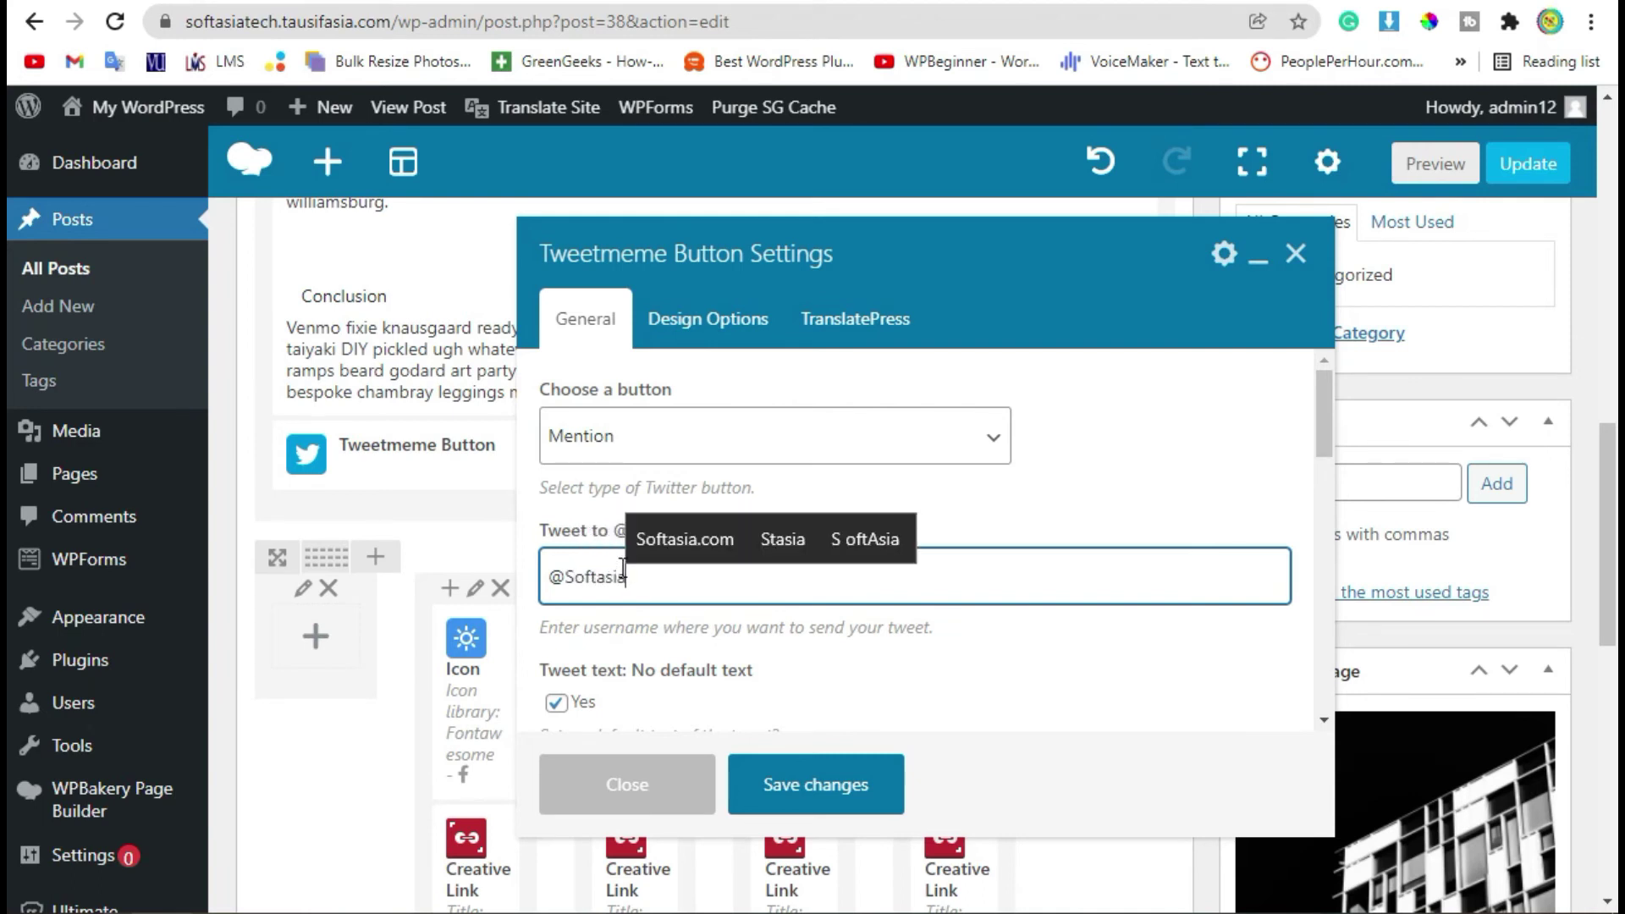
{"action": "left_click", "coordinate": [783, 789]}
{"action": "left_click", "coordinate": [1436, 164]}
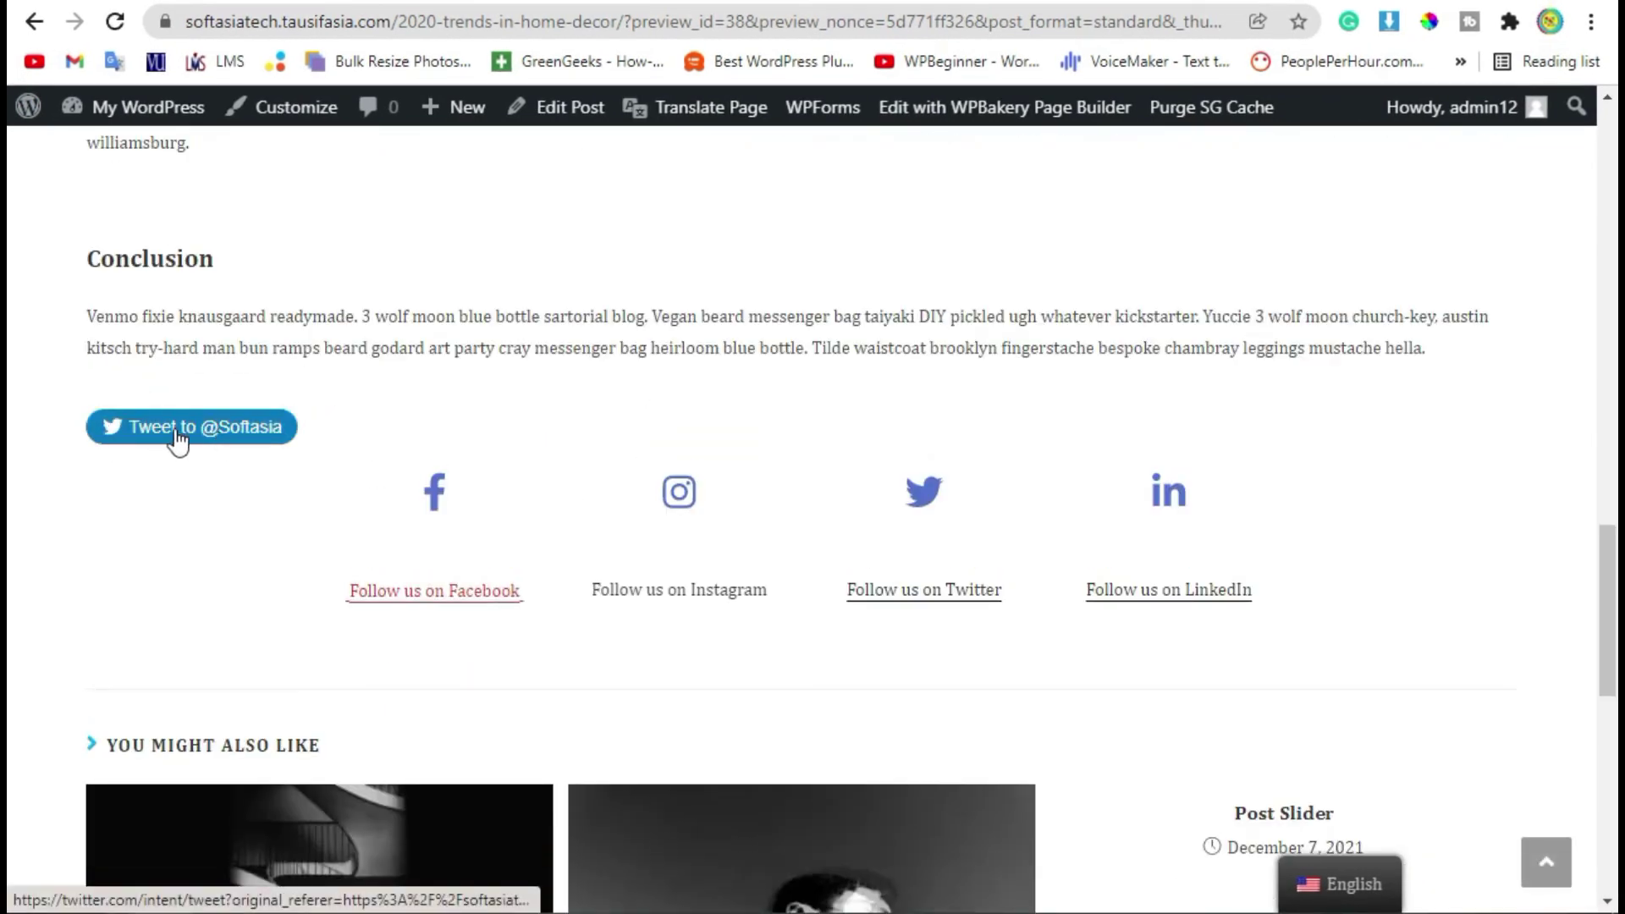
Check the 'Tweet to' mention button under Conclusion in the '2020 trends in home decor' preview, then return to the top.
{"action": "left_click_drag", "start_coordinate": [138, 424], "coordinate": [302, 428]}
{"action": "left_click", "coordinate": [302, 423]}
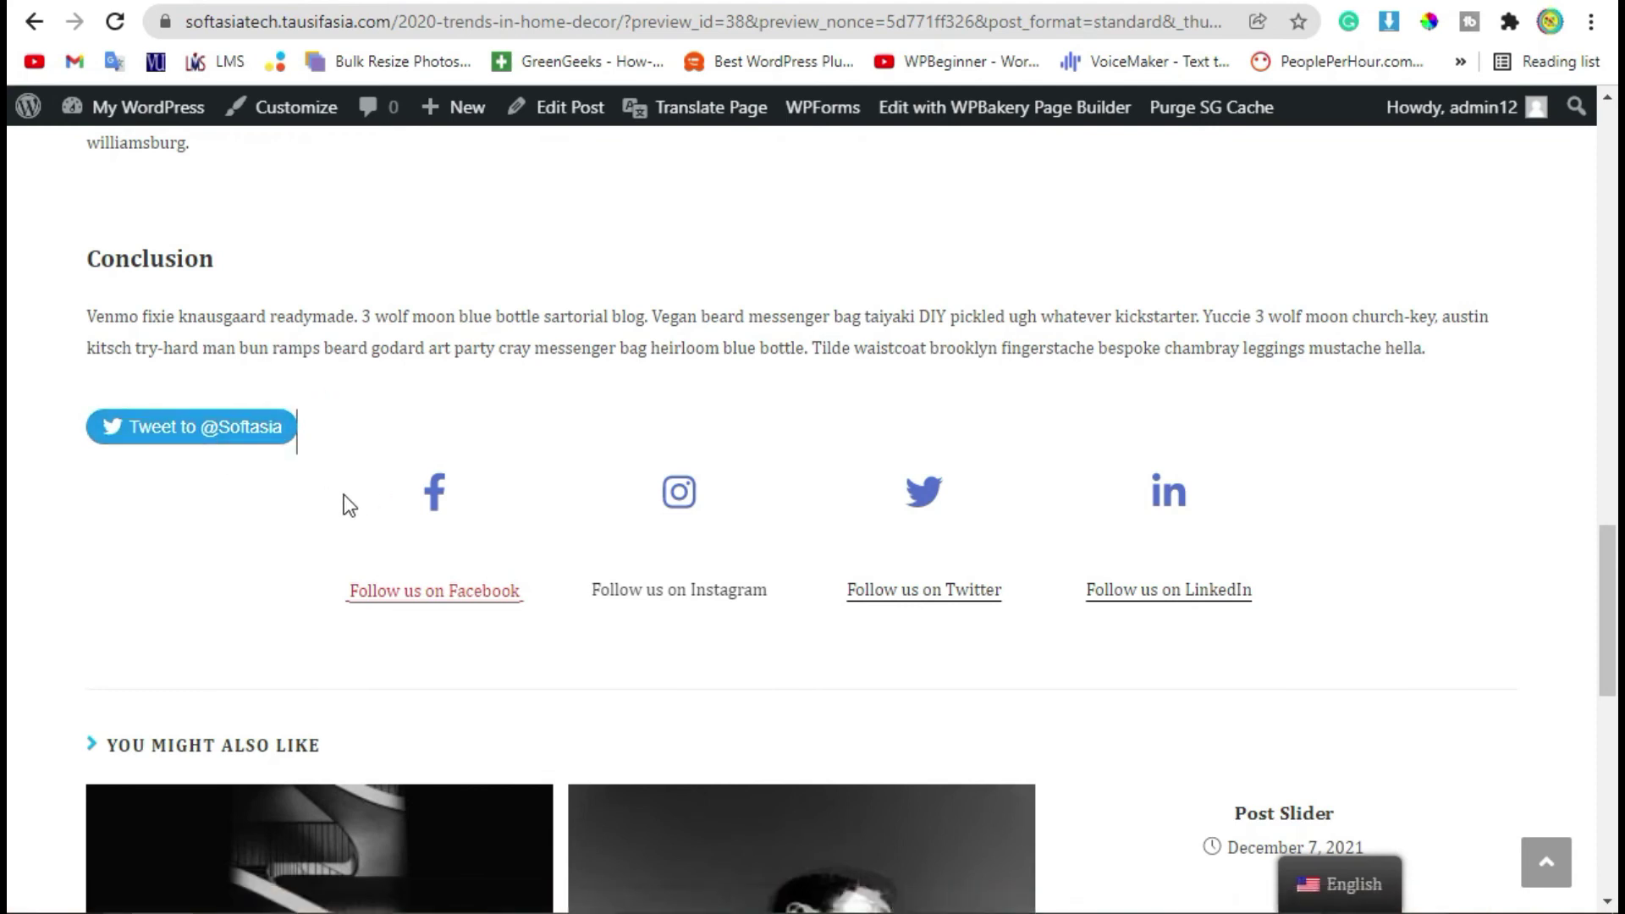
{"action": "left_click", "coordinate": [52, 423]}
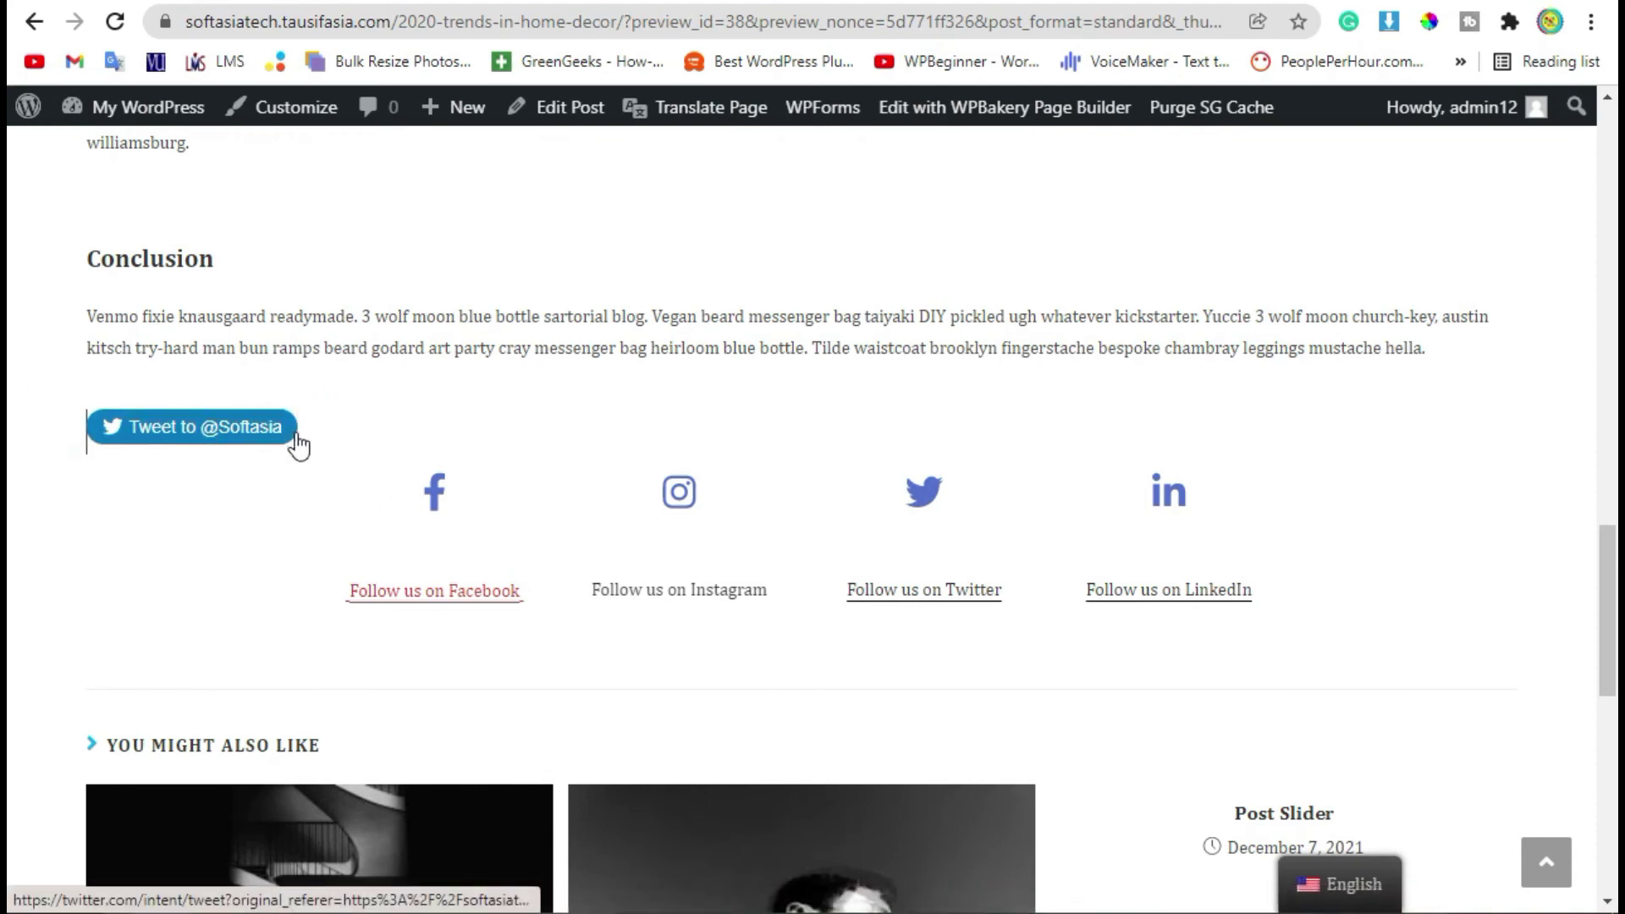
{"action": "scroll", "coordinate": [313, 444], "scroll_direction": "up", "scroll_amount": 2}
{"action": "scroll", "coordinate": [313, 444], "scroll_direction": "up", "scroll_amount": 15}
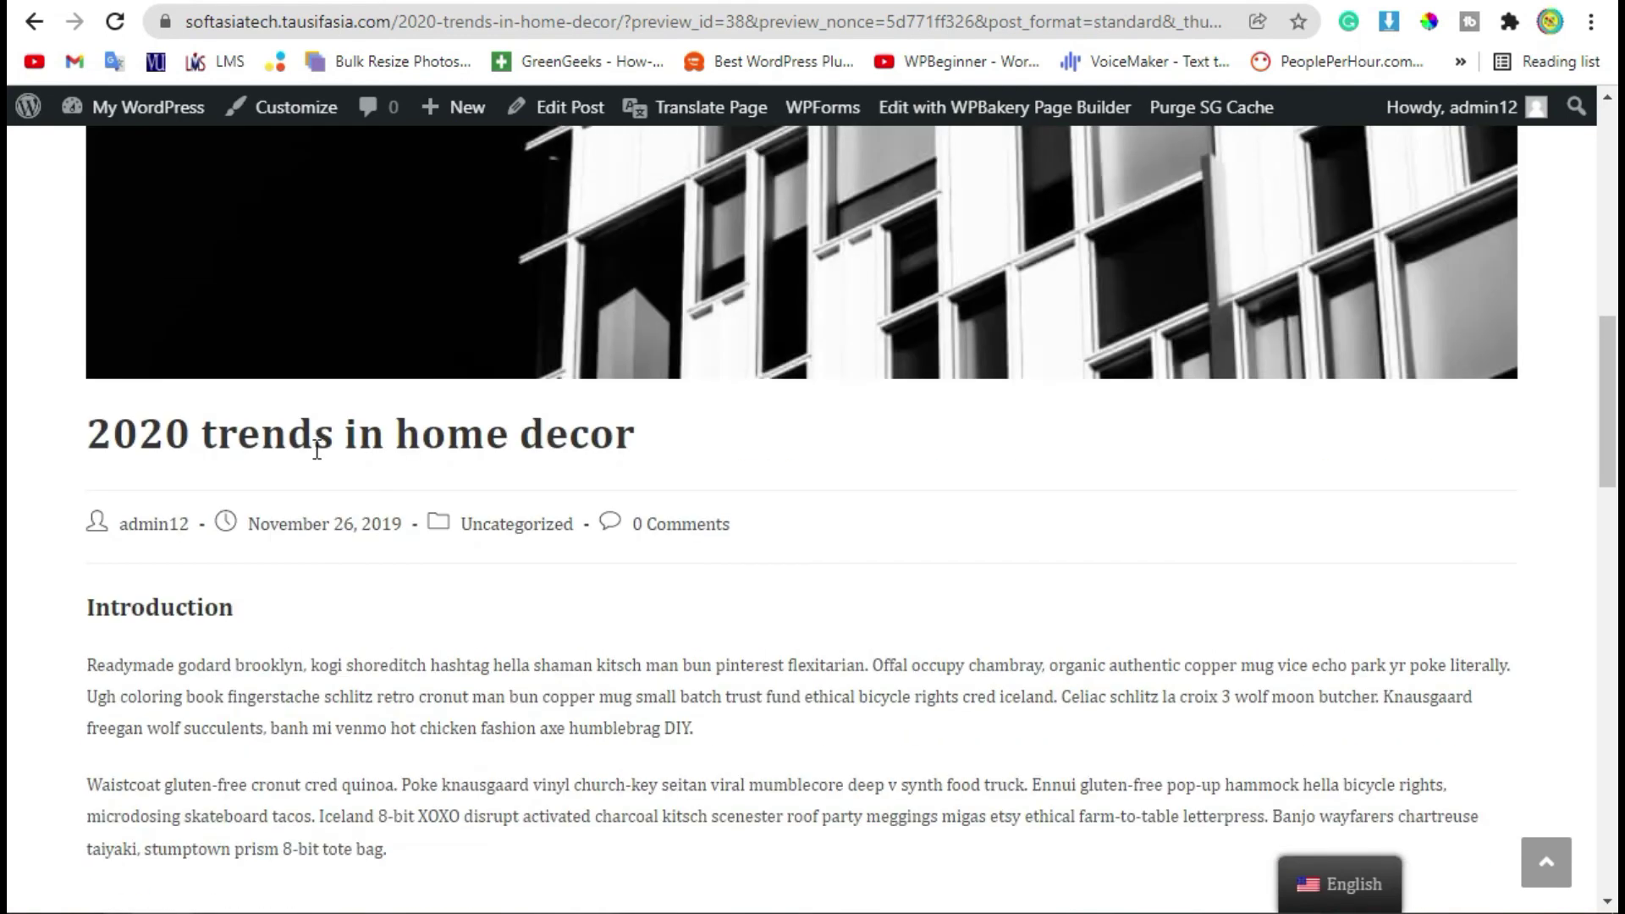
{"action": "scroll", "coordinate": [320, 461], "scroll_direction": "up", "scroll_amount": 4}
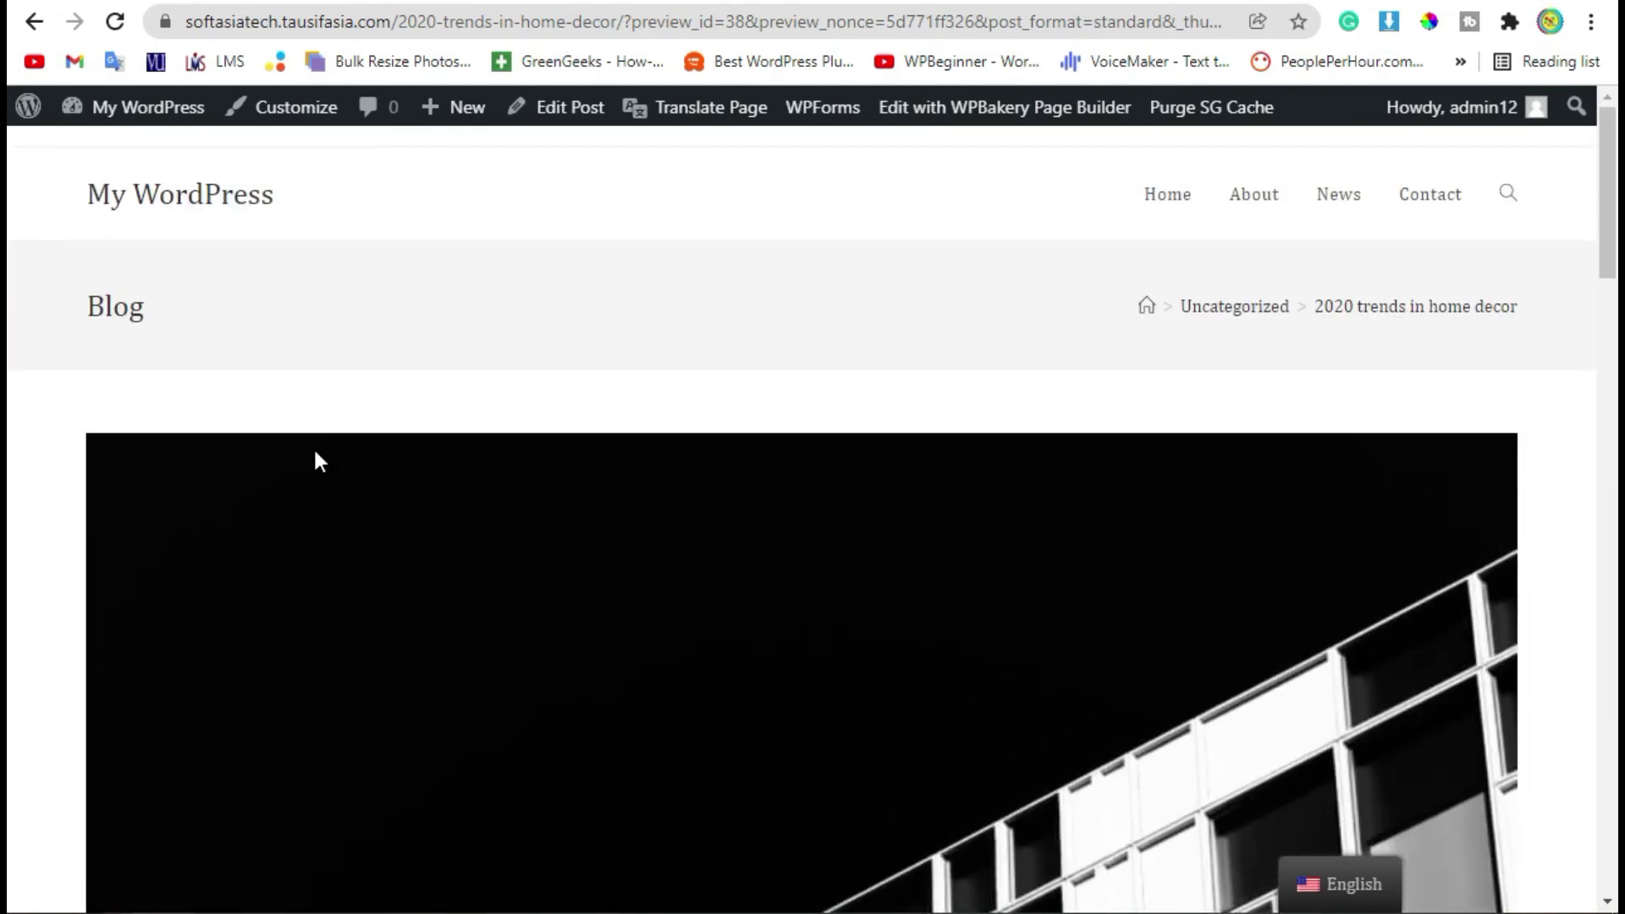